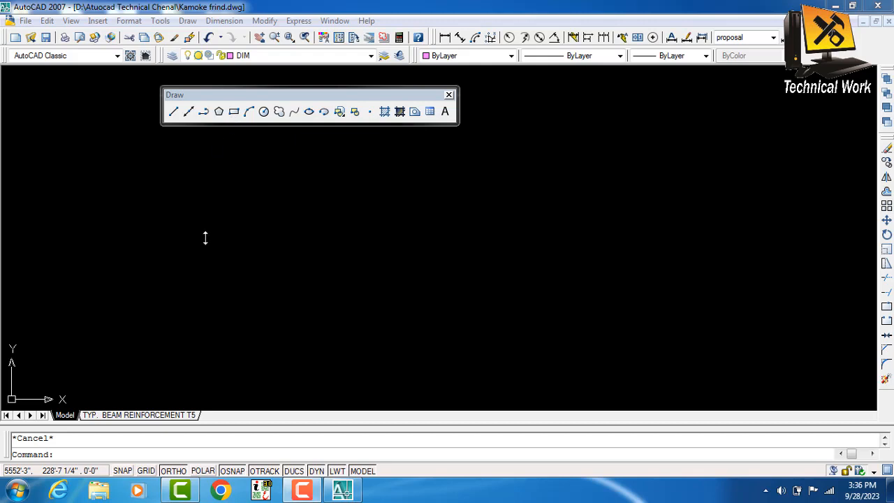
# Start a rectangle with the Chamfer option and keep both chamfer distances at 6"
pyautogui.write('rec')
pyautogui.press('Return')
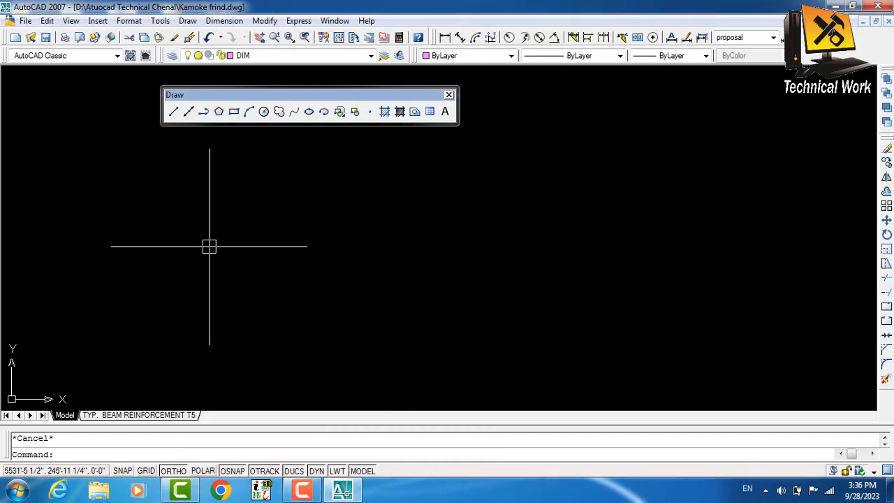
pyautogui.write('rec')
pyautogui.press('Return')
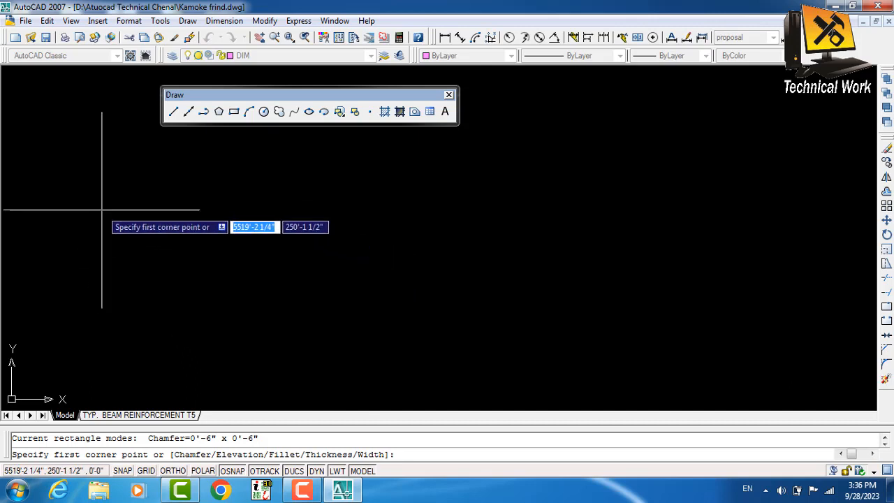
pyautogui.write('c')
pyautogui.press('Return')
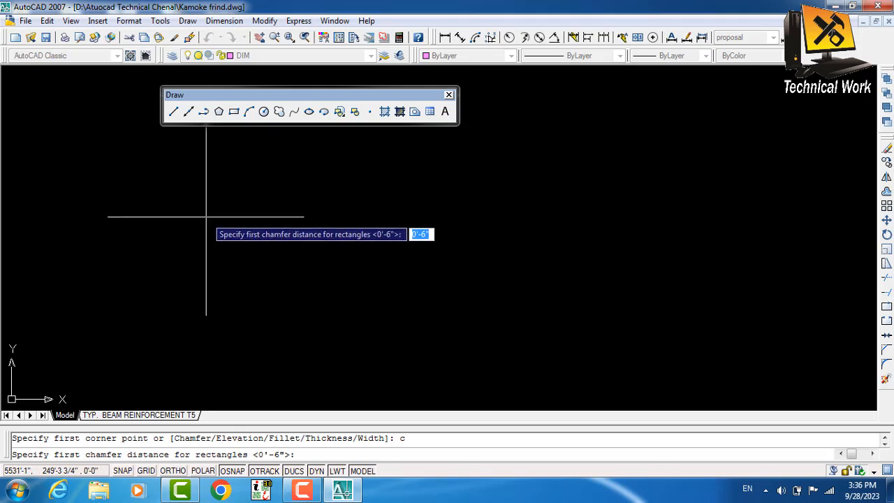
pyautogui.press('Return')
pyautogui.press('Return')
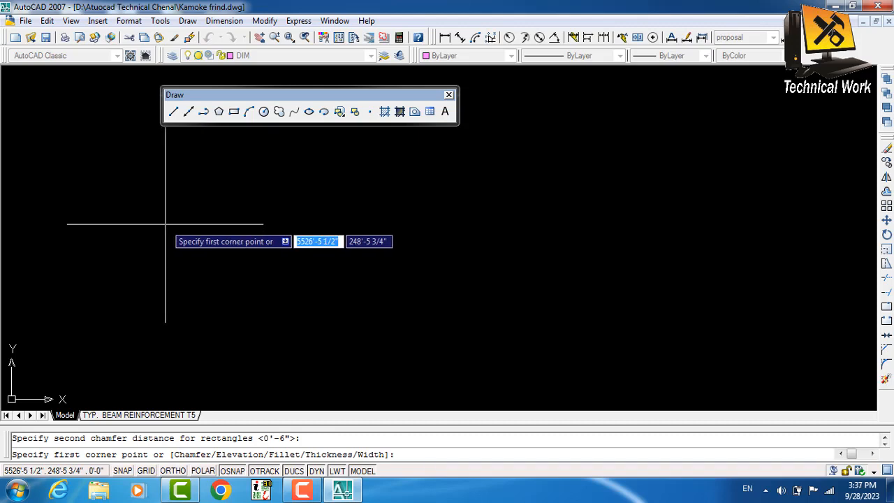
# Draw the chamfered rectangle by dimensions with a length of 5' and a width of 5', extending down and right from its first corner
pyautogui.click(157, 221)
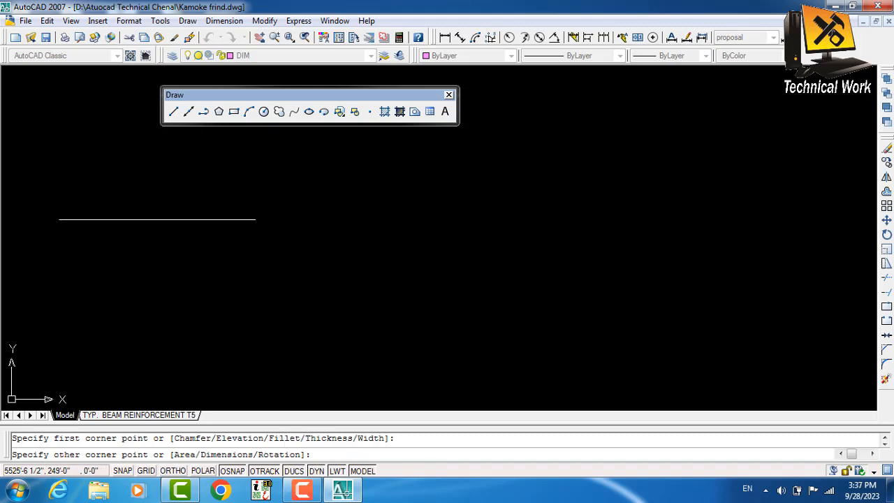
pyautogui.write('d')
pyautogui.press('Return')
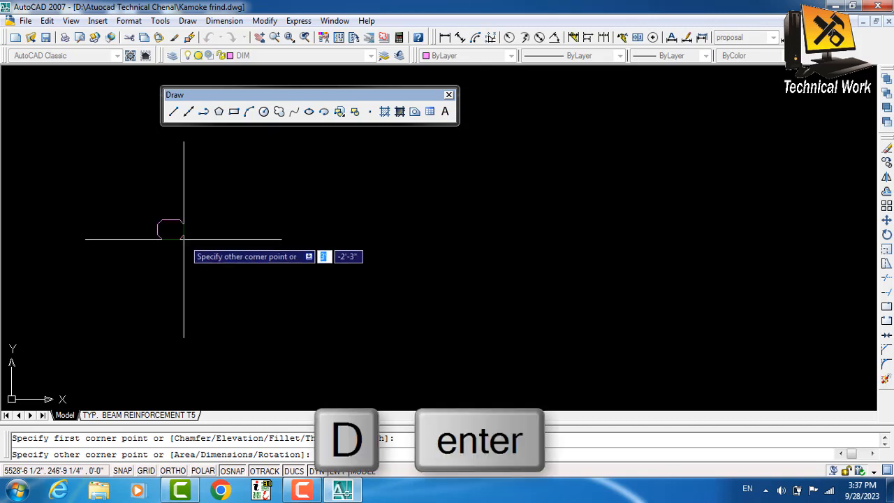
pyautogui.press('Return')
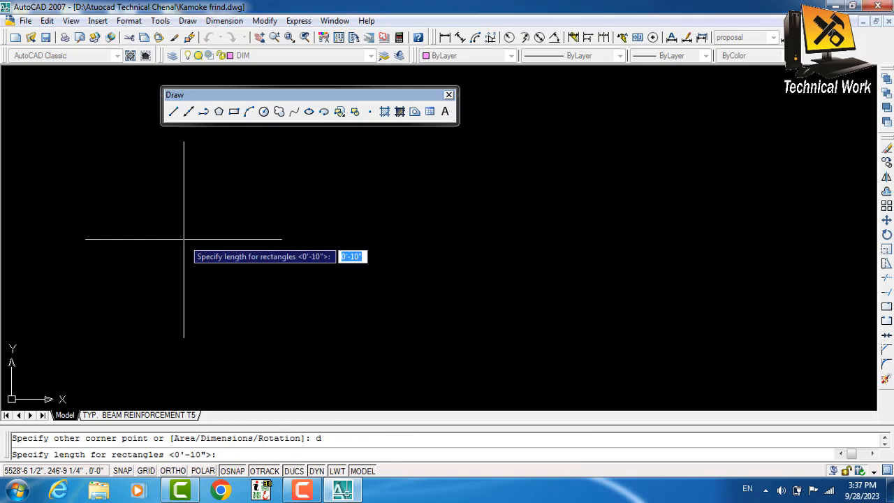
pyautogui.write("5'")
pyautogui.press('Return')
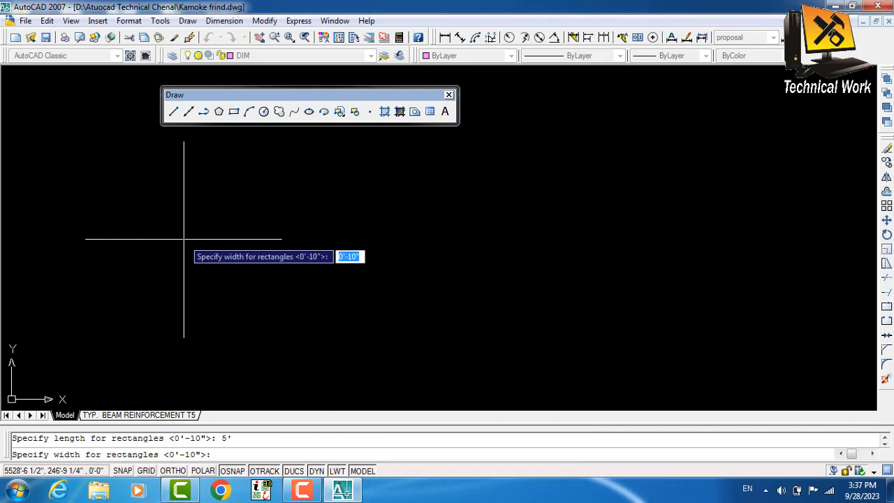
pyautogui.write("5'")
pyautogui.press('Return')
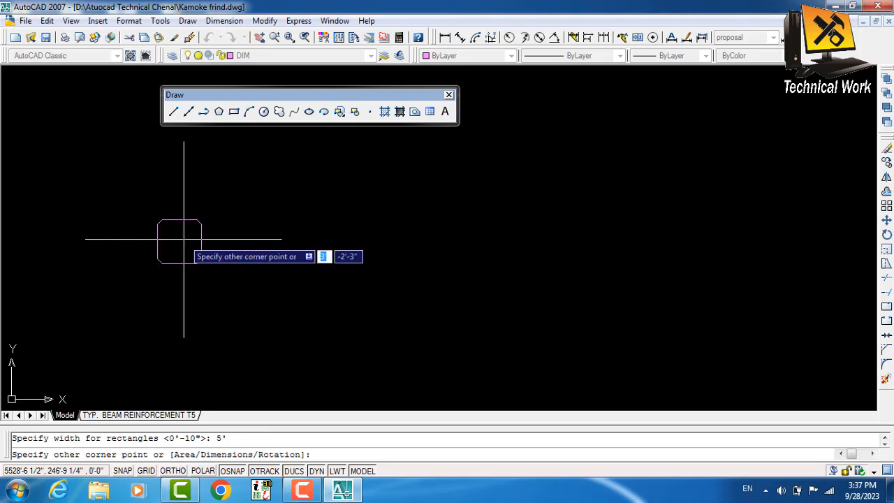
pyautogui.click(192, 245)
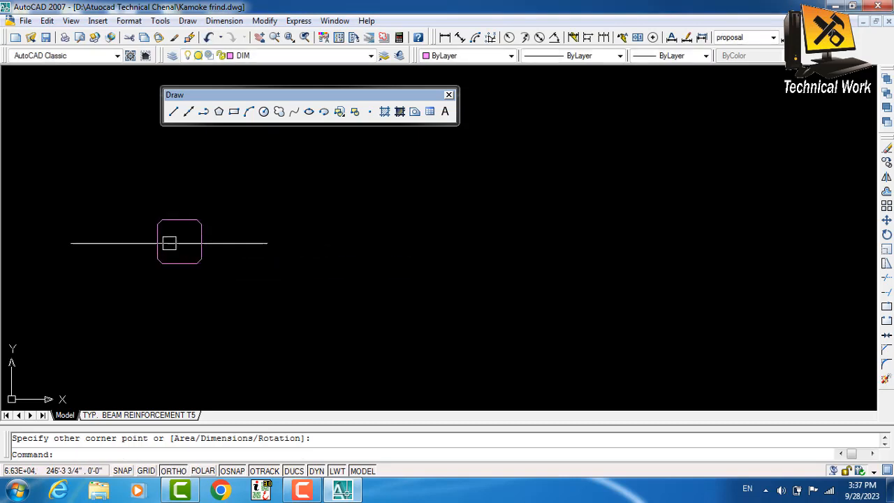
# Start another rectangle with the Fillet option and set its fillet radius to 6"
pyautogui.scroll(5, 169, 243)
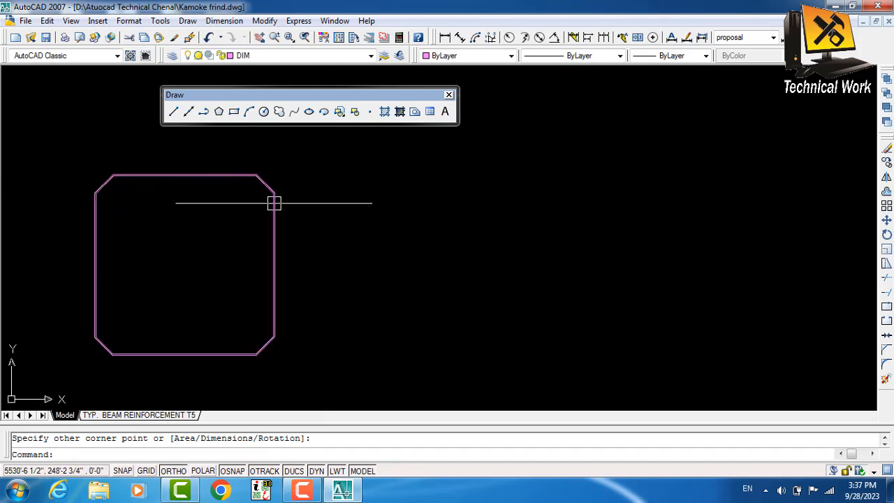
pyautogui.moveTo(341, 268); pyautogui.dragTo(324, 278, button='middle')
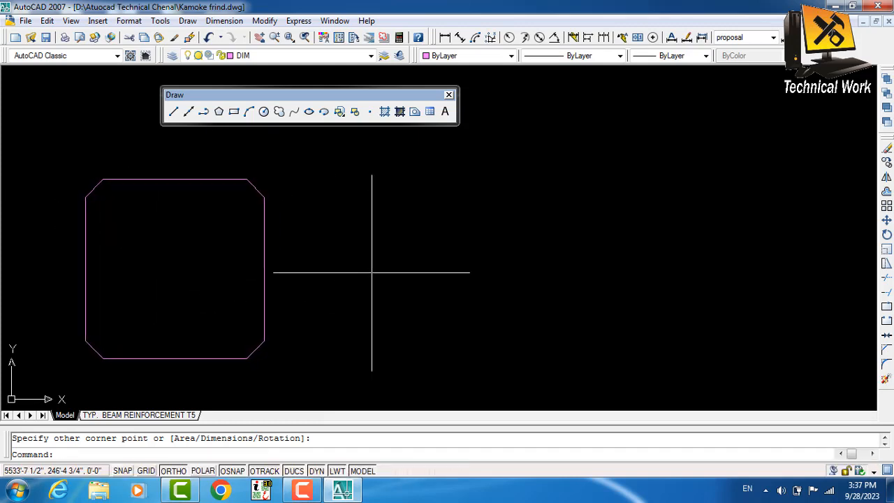
pyautogui.write('re')
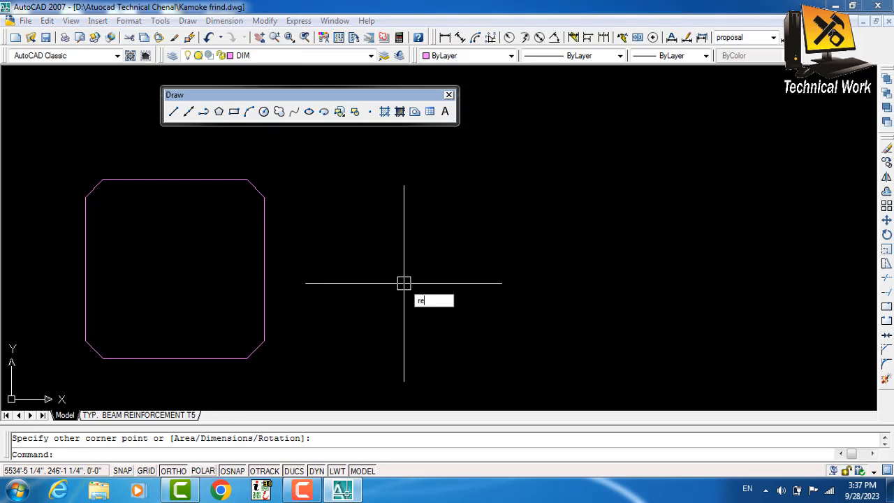
pyautogui.write('c')
pyautogui.press('Return')
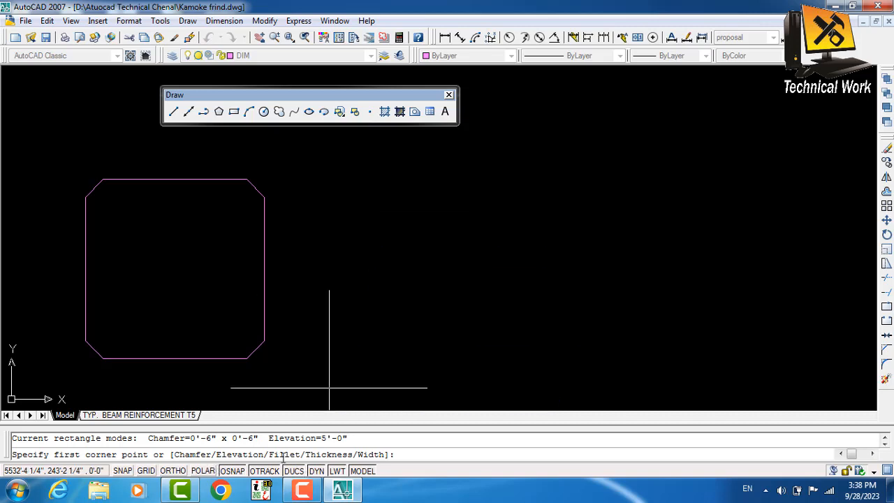
pyautogui.write('f')
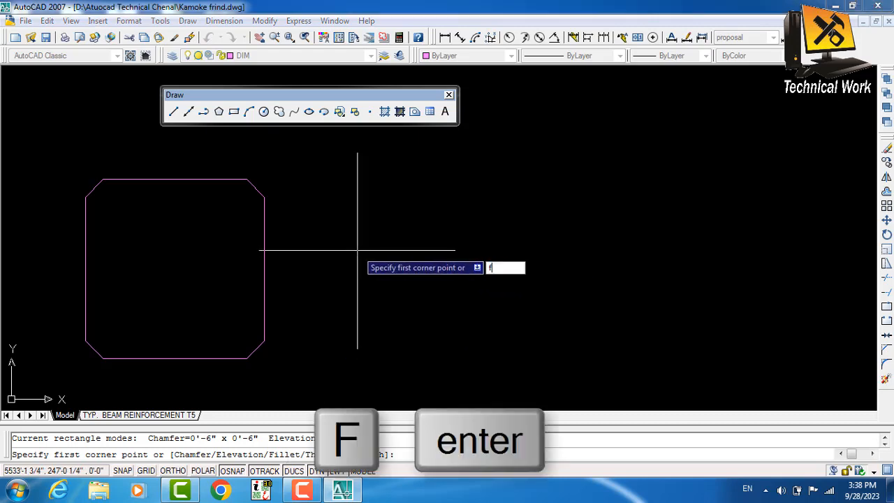
pyautogui.press('Return')
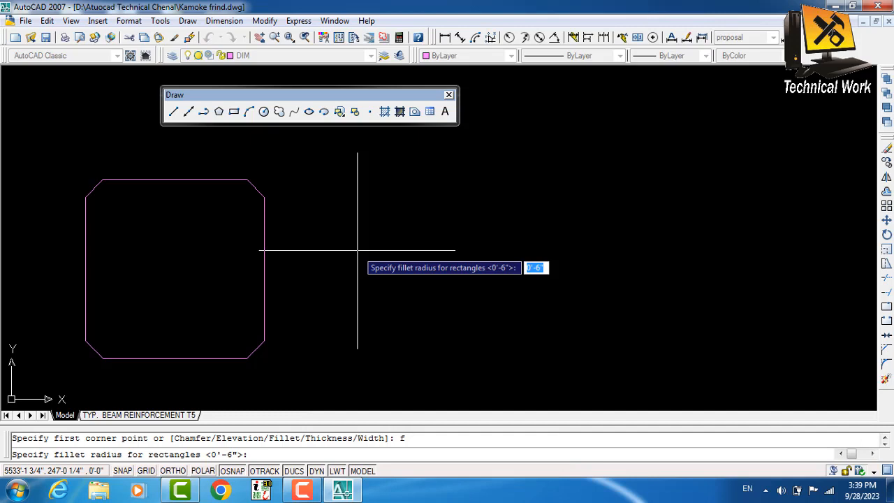
pyautogui.write('6')
pyautogui.press('Return')
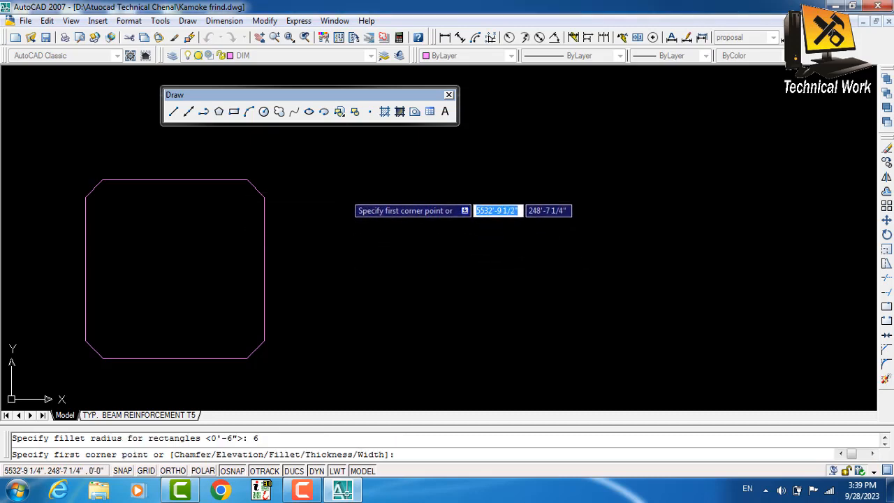
# Draw the filleted rectangle 5' long and 5' wide to the right of the chamfered one, and move it closer to that rectangle
pyautogui.click(340, 188)
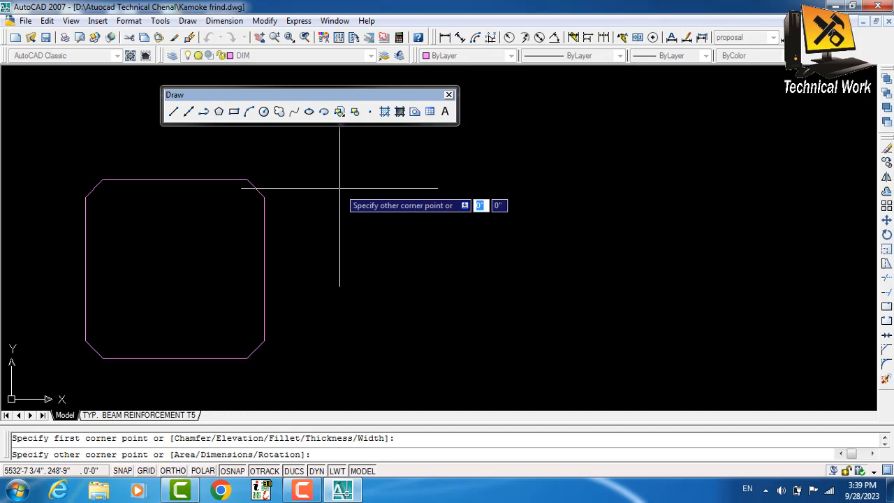
pyautogui.write('d')
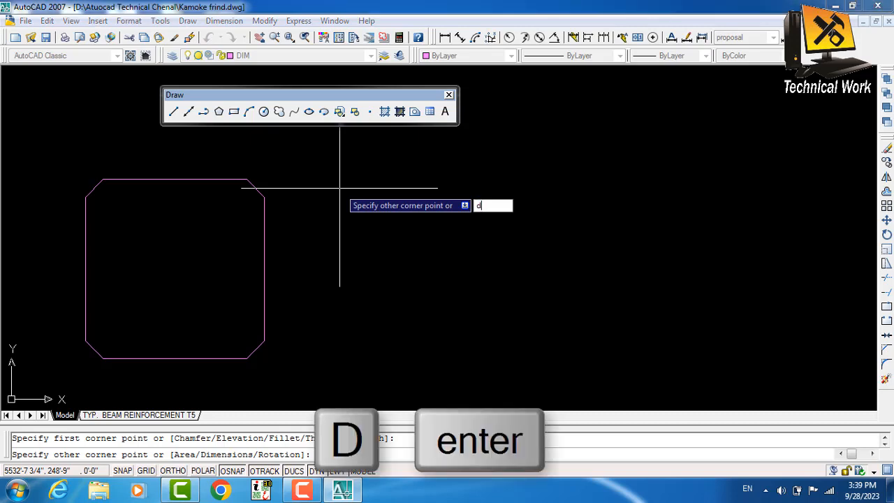
pyautogui.press('Return')
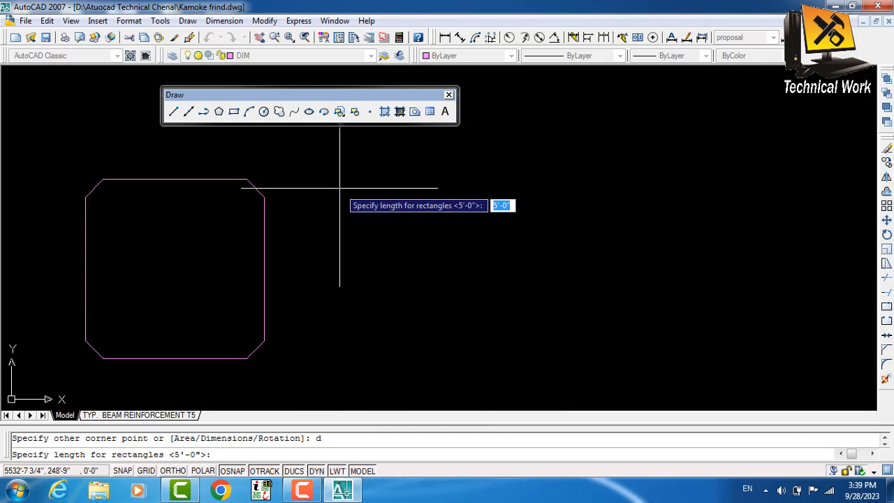
pyautogui.write("5'")
pyautogui.press('Return')
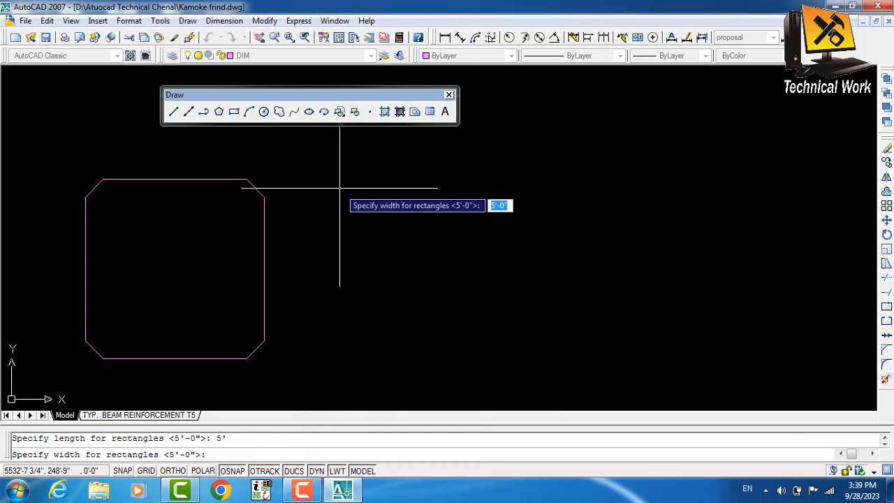
pyautogui.write("5'")
pyautogui.press('Return')
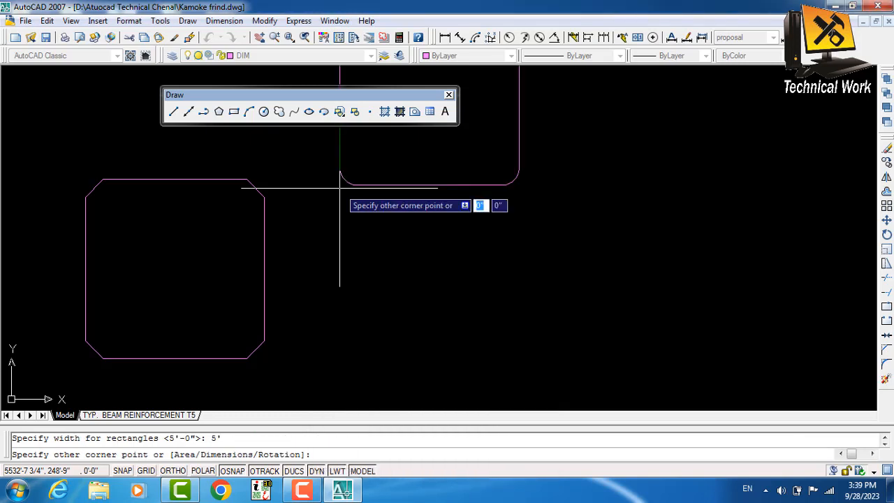
pyautogui.click(363, 265)
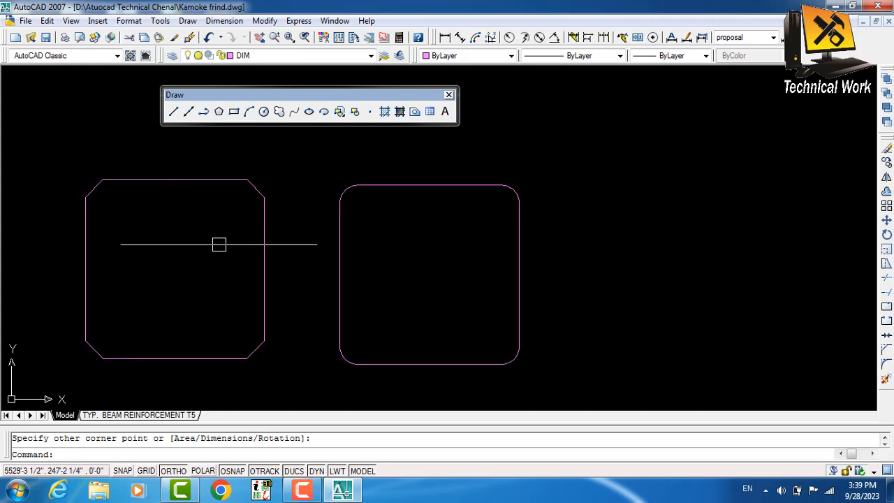
pyautogui.click(385, 231)
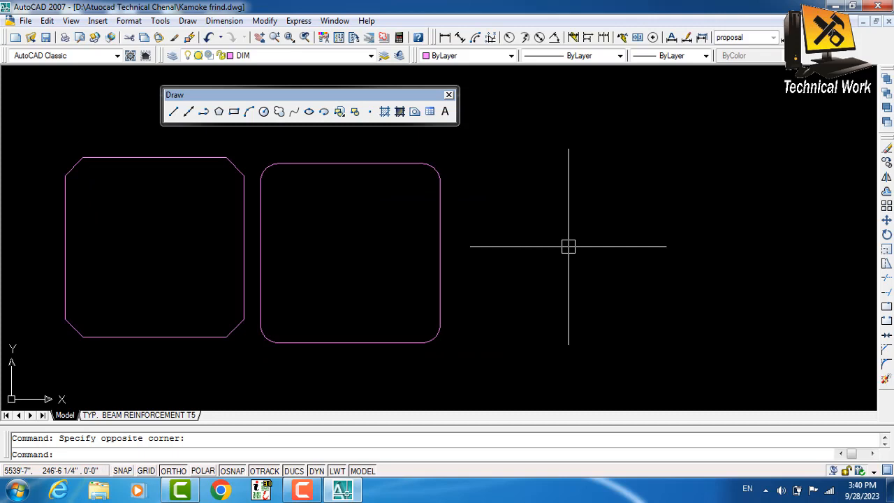
# Start a third rectangle with the Thickness option and set its thickness to 5"
pyautogui.write('rec')
pyautogui.press('Return')
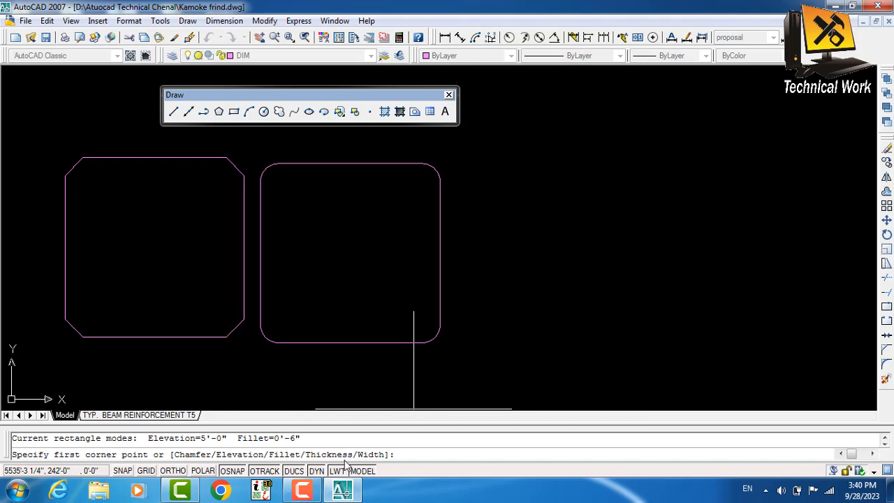
pyautogui.write('t')
pyautogui.press('Return')
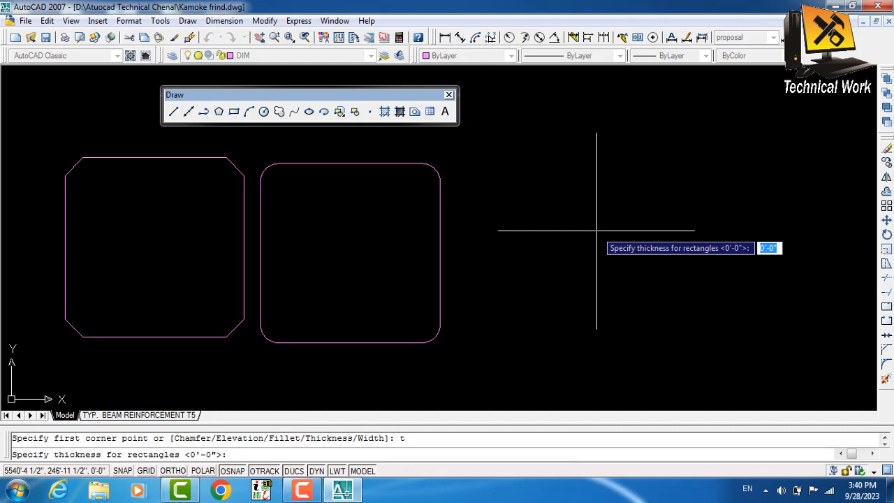
pyautogui.write('5')
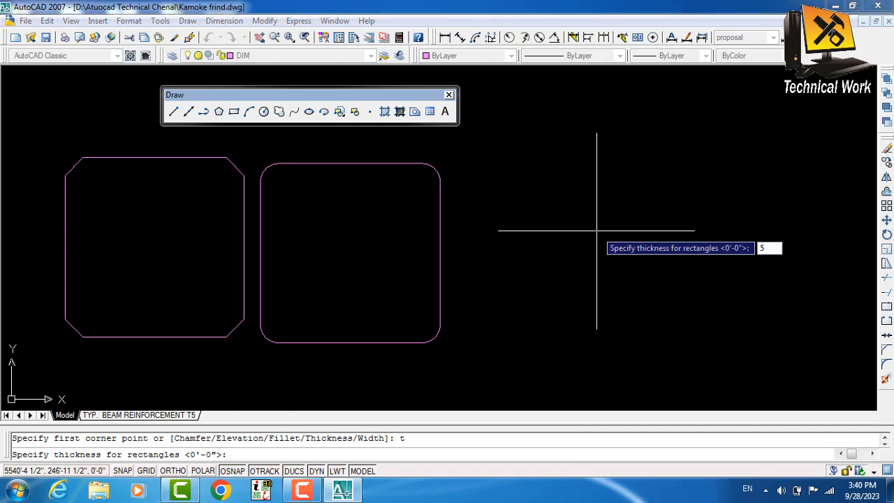
pyautogui.press('Return')
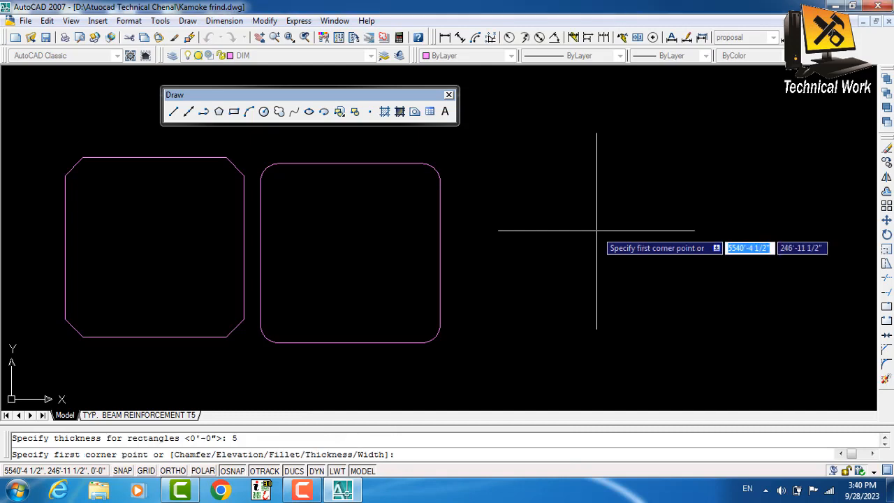
# Draw the thick rectangle 5' long and 5' wide in the empty space to the right of the filleted one
pyautogui.click(525, 170)
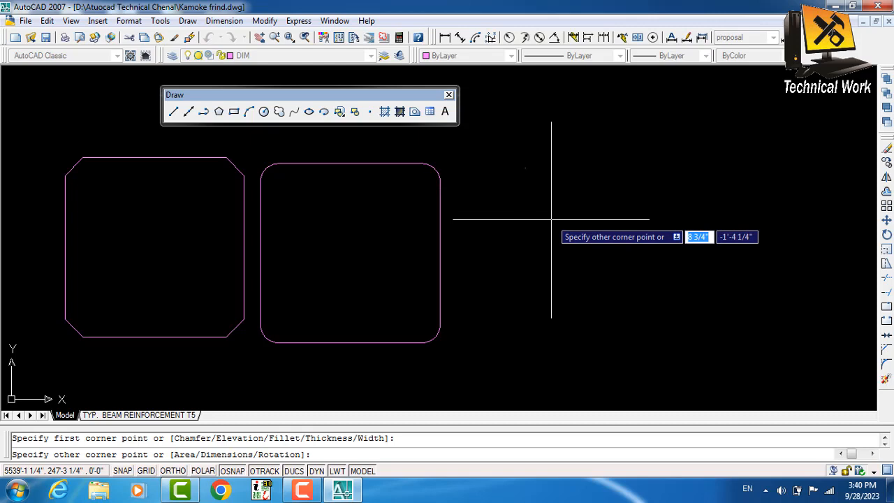
pyautogui.write('d')
pyautogui.press('Return')
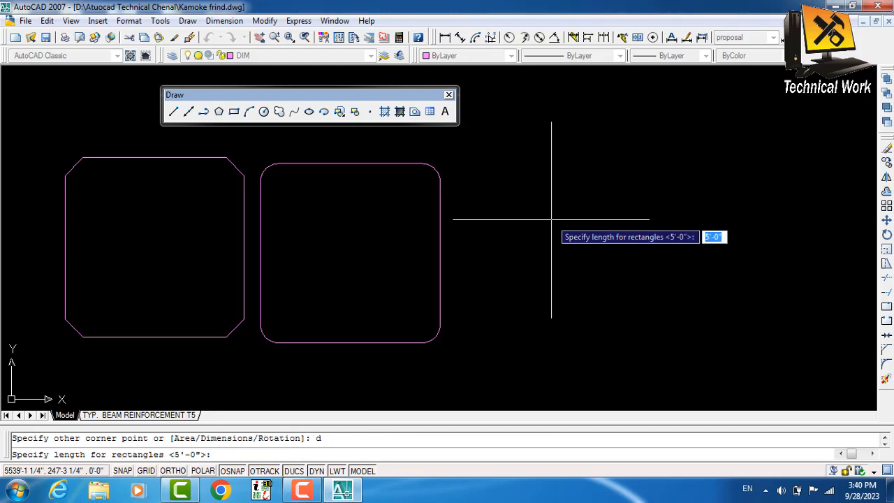
pyautogui.write('5')
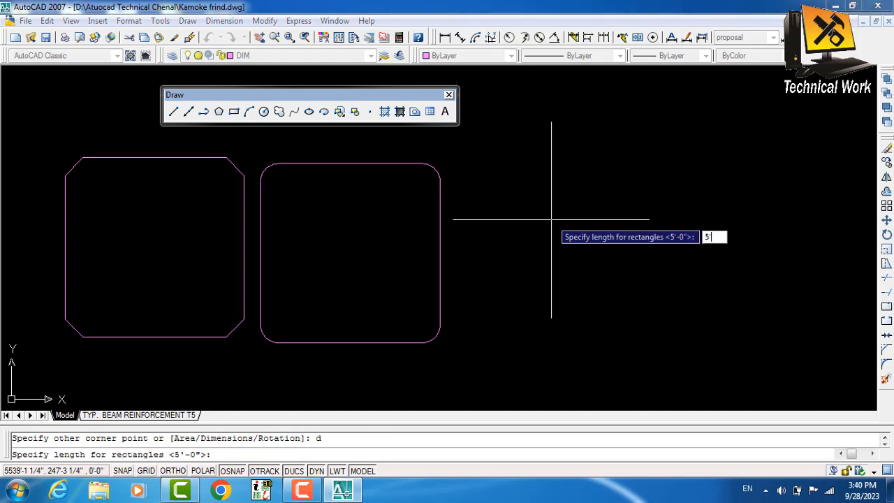
pyautogui.write("'")
pyautogui.press('Return')
pyautogui.write('5')
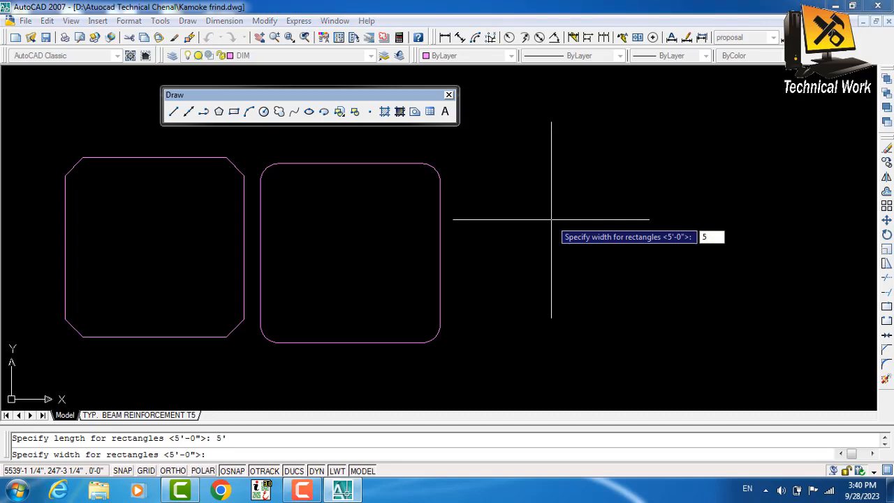
pyautogui.write("'")
pyautogui.press('Return')
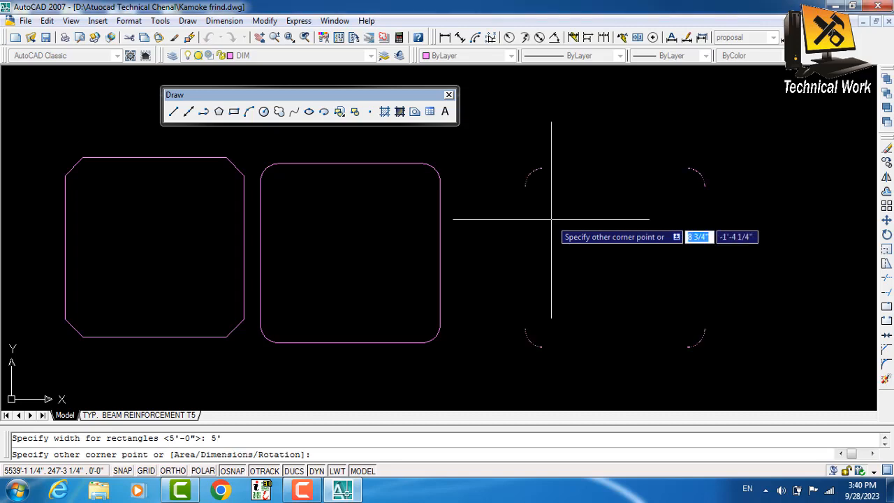
pyautogui.click(566, 216)
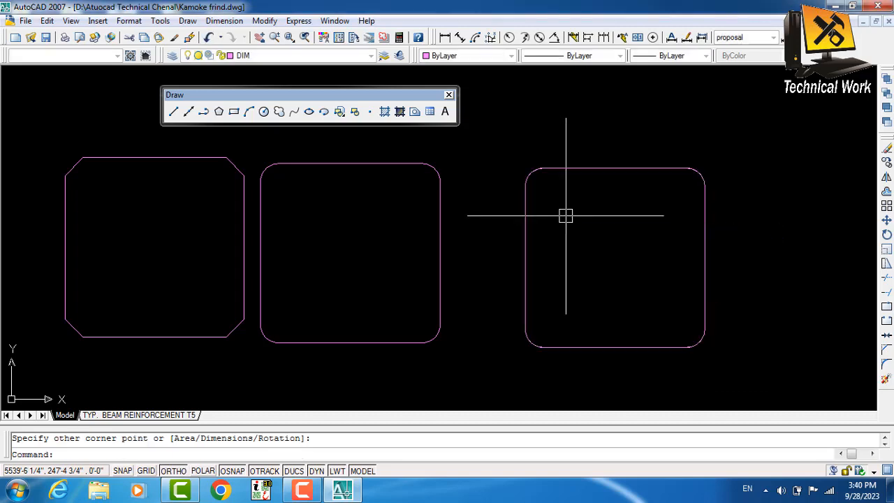
# Move the third rounded rectangle horizontally closer to the filleted rectangle beside it
pyautogui.click(563, 204)
pyautogui.click(524, 218)
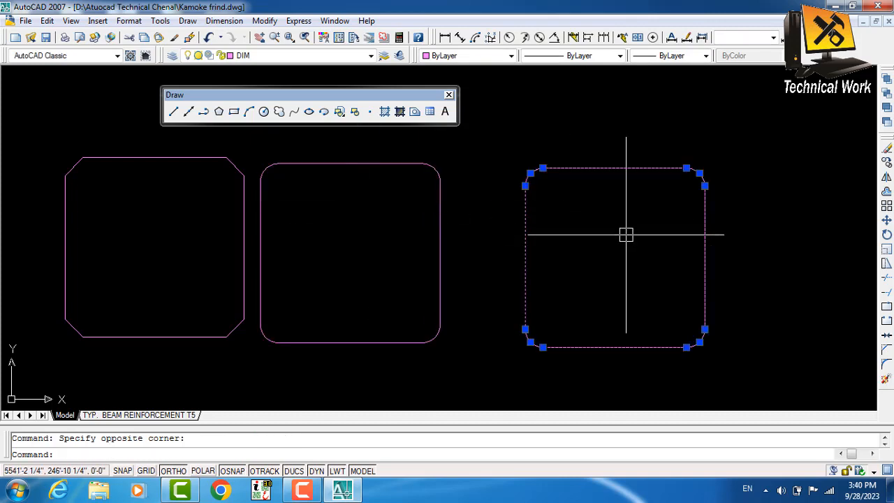
pyautogui.write('m')
pyautogui.press('Return')
pyautogui.click(796, 281)
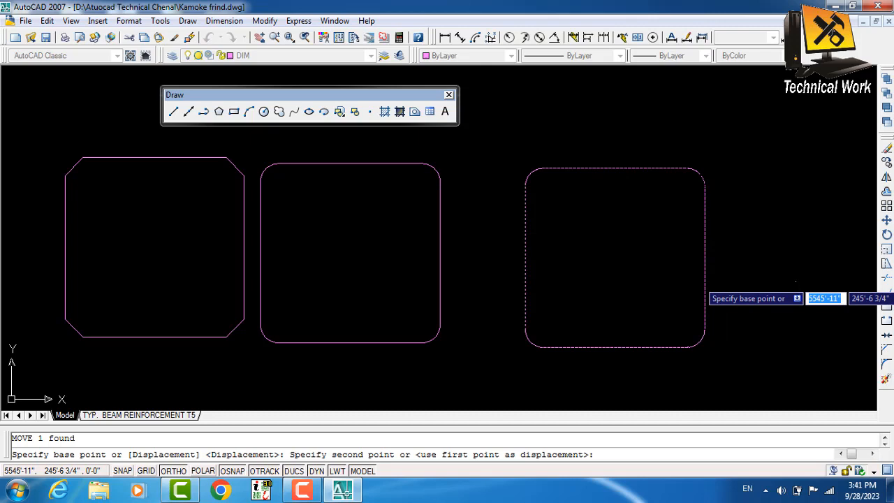
pyautogui.click(739, 273)
# Start a fourth rectangle with the Width option and set its line width to 2"
pyautogui.scroll(5, 469, 168)
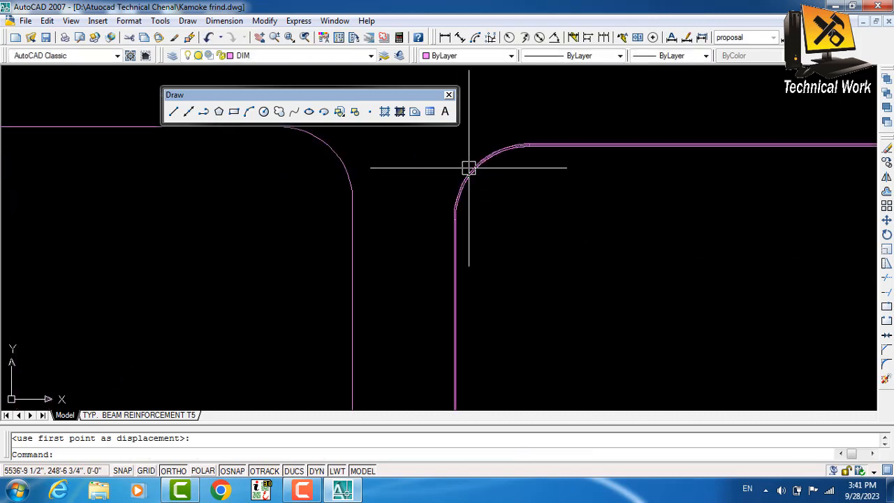
pyautogui.scroll(8, 419, 175)
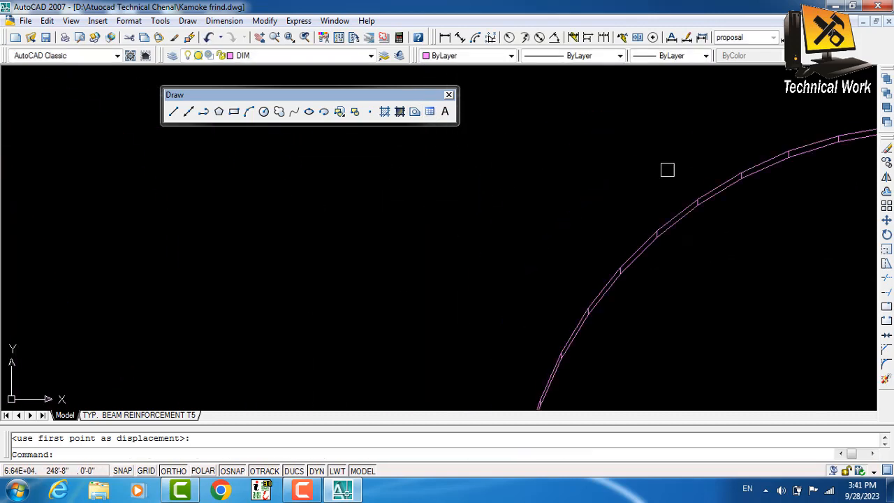
pyautogui.scroll(-3, 613, 196)
pyautogui.moveTo(554, 201); pyautogui.dragTo(849, 233, button='middle')
pyautogui.scroll(3, 533, 166)
pyautogui.scroll(-12, 490, 218)
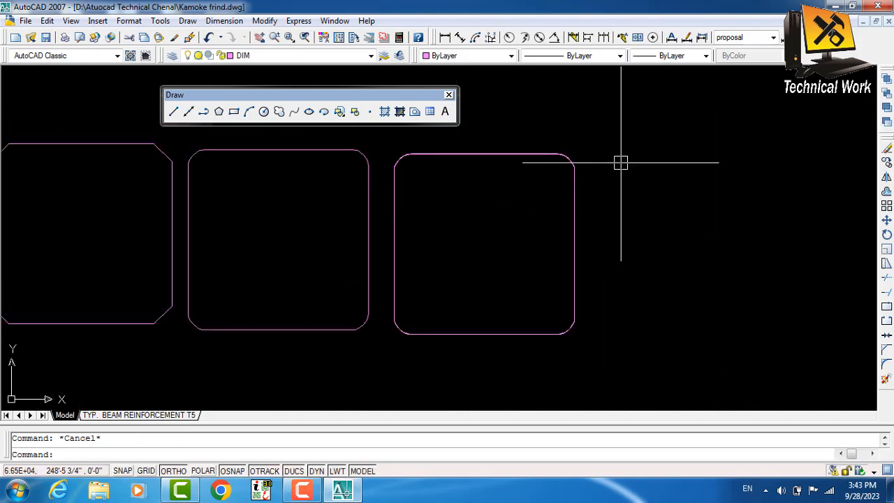
pyautogui.write('rec')
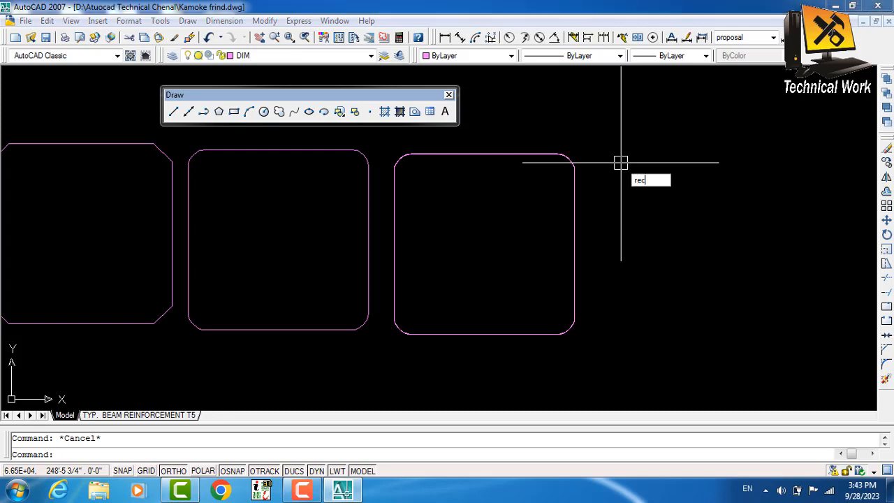
pyautogui.press('Return')
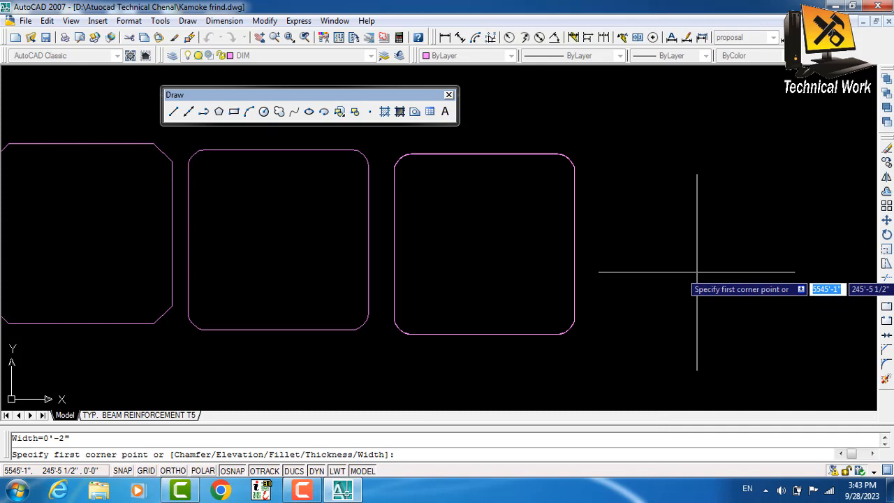
pyautogui.write('w')
pyautogui.press('Return')
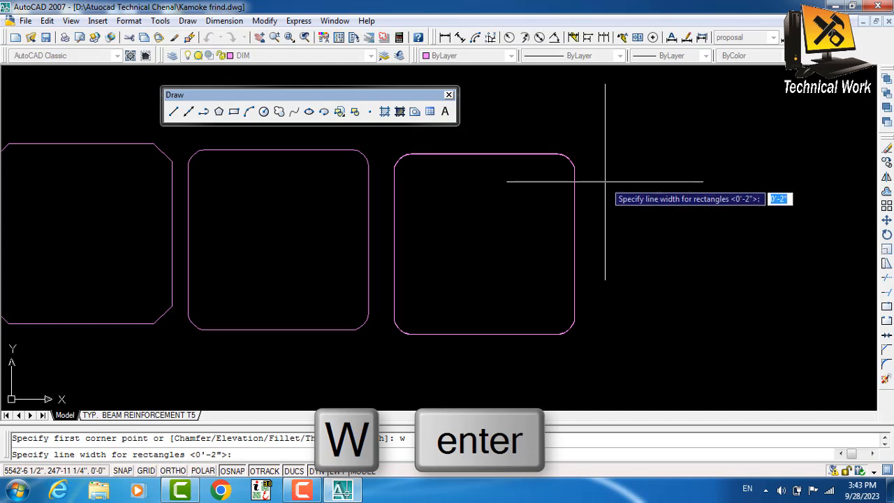
pyautogui.write('2')
pyautogui.press('Return')
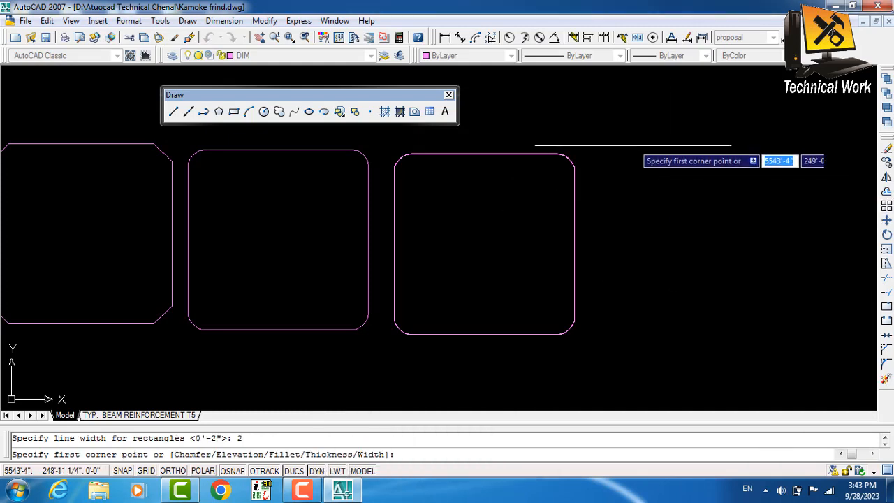
# Draw the wide-lined rectangle 5' long and 5' wide in the empty space to the right of the third one
pyautogui.click(635, 155)
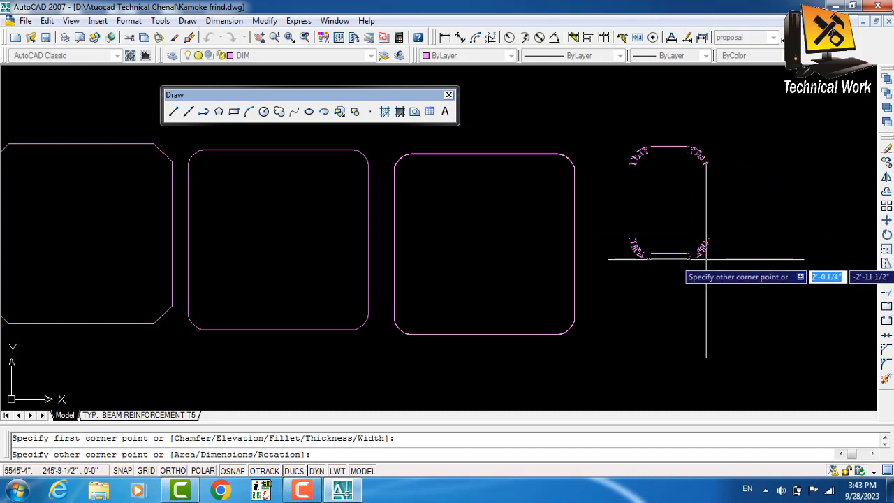
pyautogui.write('d')
pyautogui.press('Return')
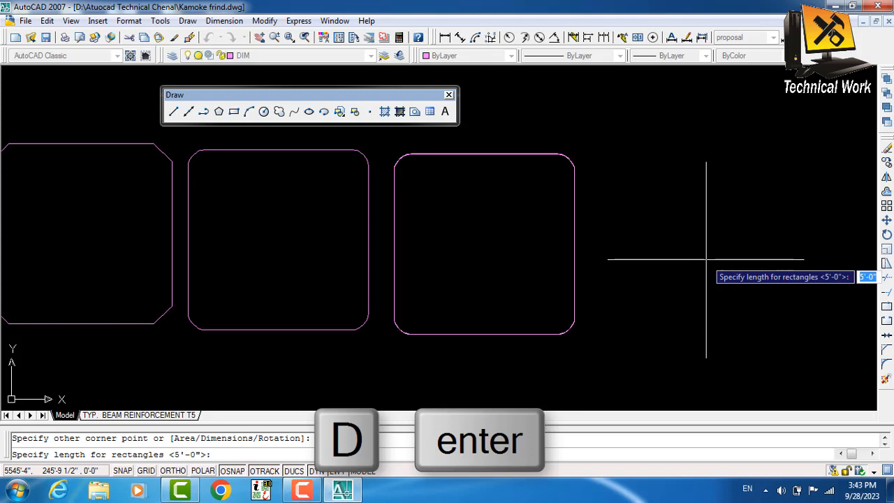
pyautogui.press('Return')
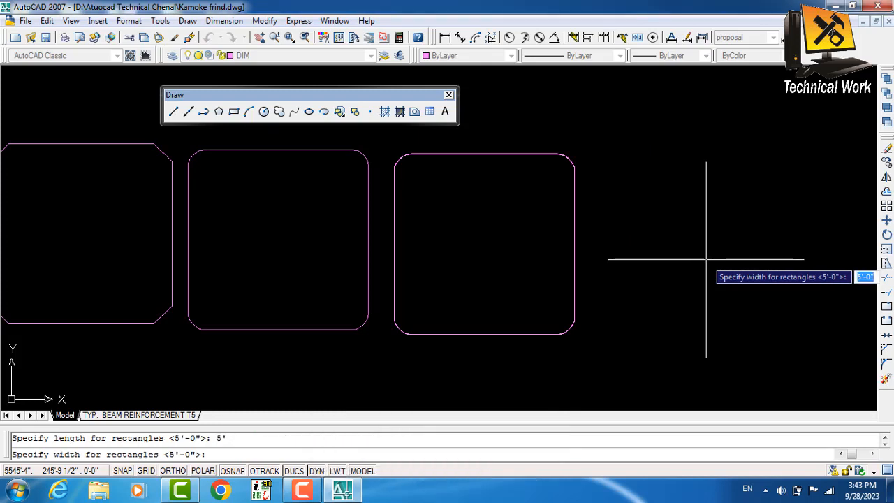
pyautogui.write('5')
pyautogui.press('Return')
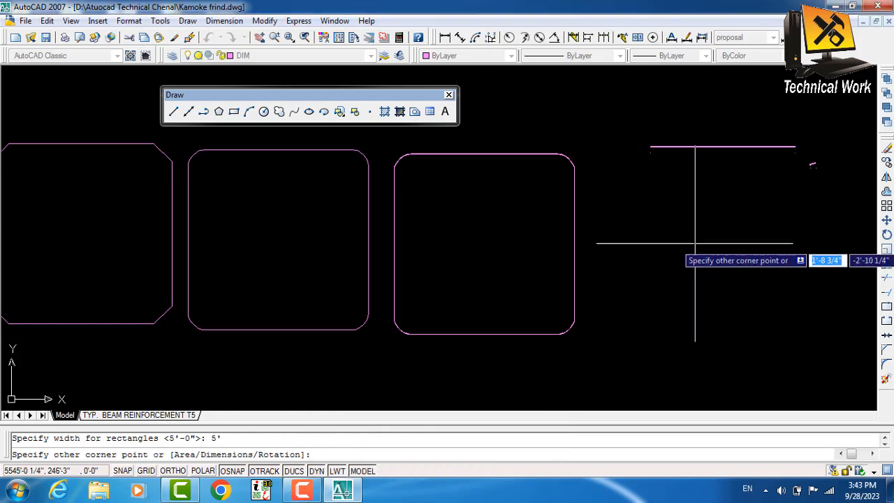
pyautogui.click(692, 204)
# Move the wide-lined rectangle horizontally closer to the third rectangle
pyautogui.scroll(3, 643, 186)
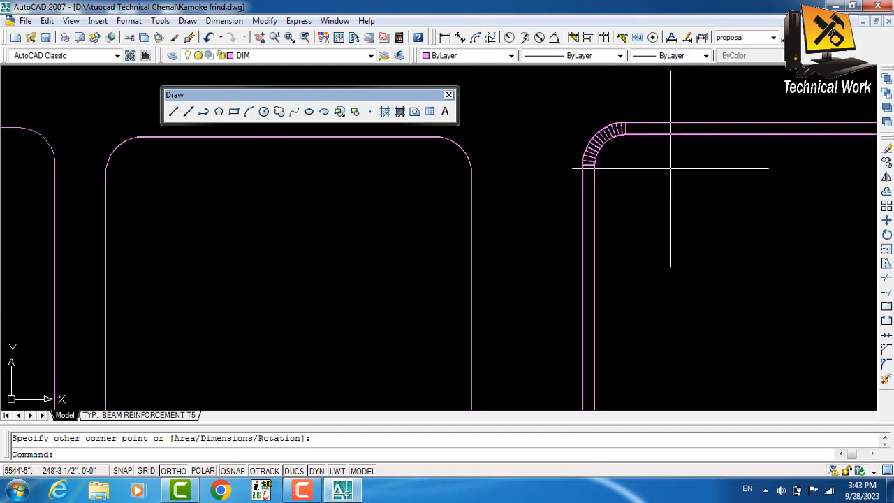
pyautogui.scroll(-2, 625, 156)
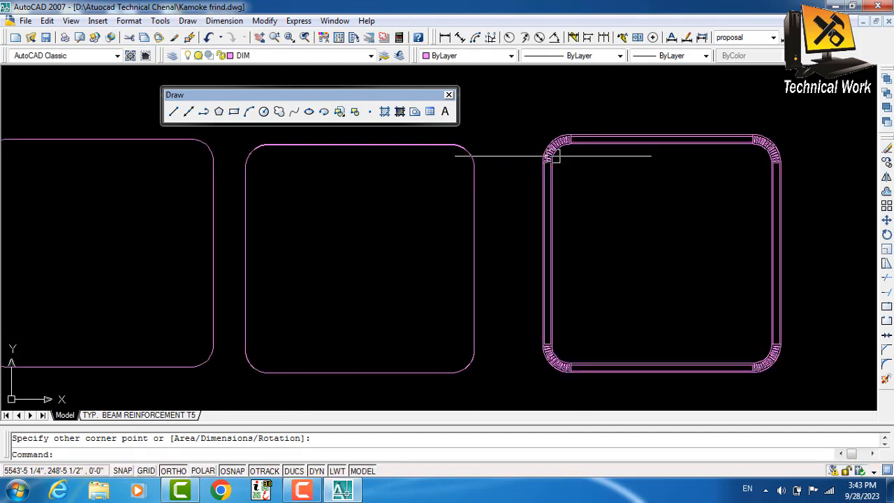
pyautogui.scroll(3, 547, 151)
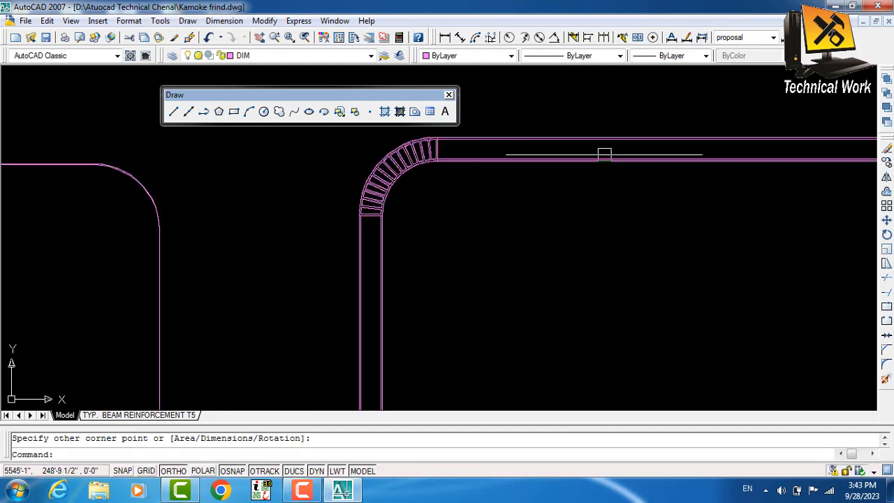
pyautogui.scroll(-1, 441, 179)
pyautogui.scroll(-4, 687, 165)
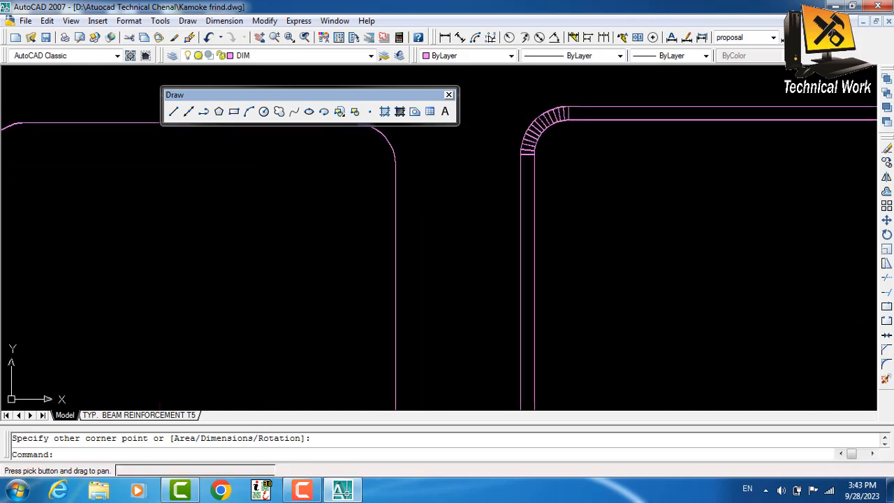
pyautogui.click(574, 207)
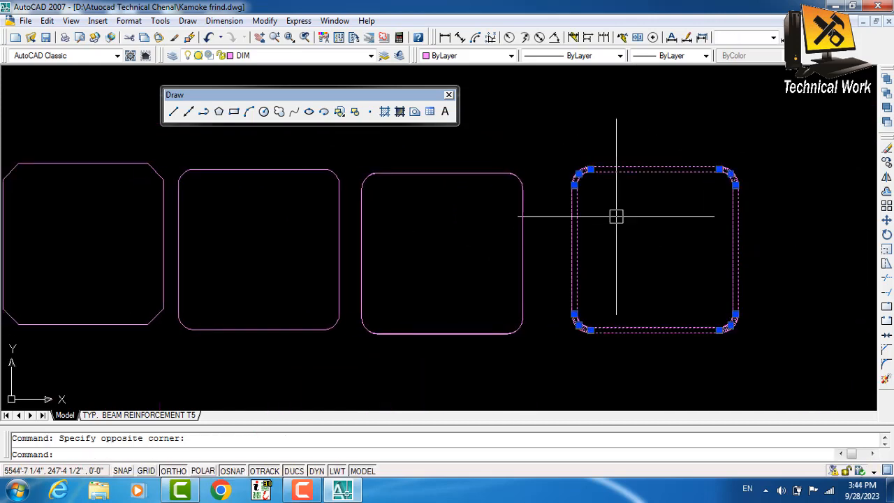
pyautogui.write('m')
pyautogui.press('Return')
pyautogui.click(661, 227)
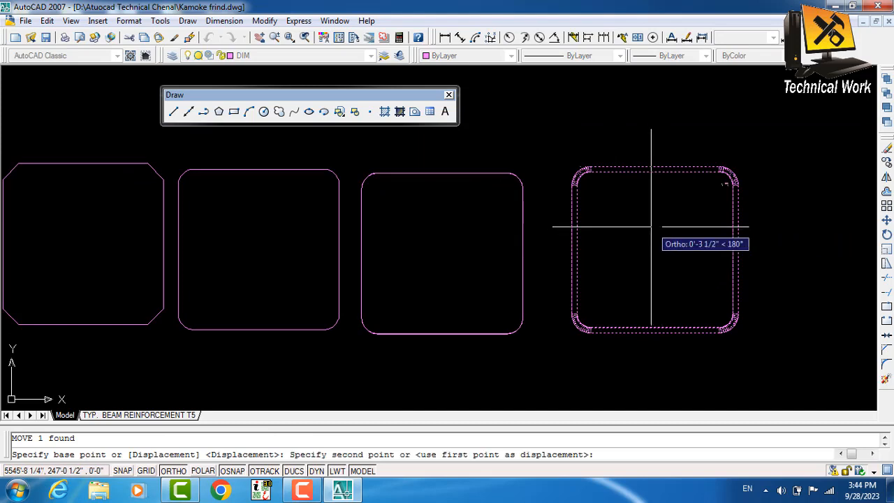
pyautogui.click(636, 227)
# Start a fifth rectangle with its first corner just below the second one, and set its rotation angle to 45 degrees
pyautogui.moveTo(515, 261); pyautogui.dragTo(668, 256, button='middle')
pyautogui.scroll(-4, 639, 259)
pyautogui.scroll(2, 657, 262)
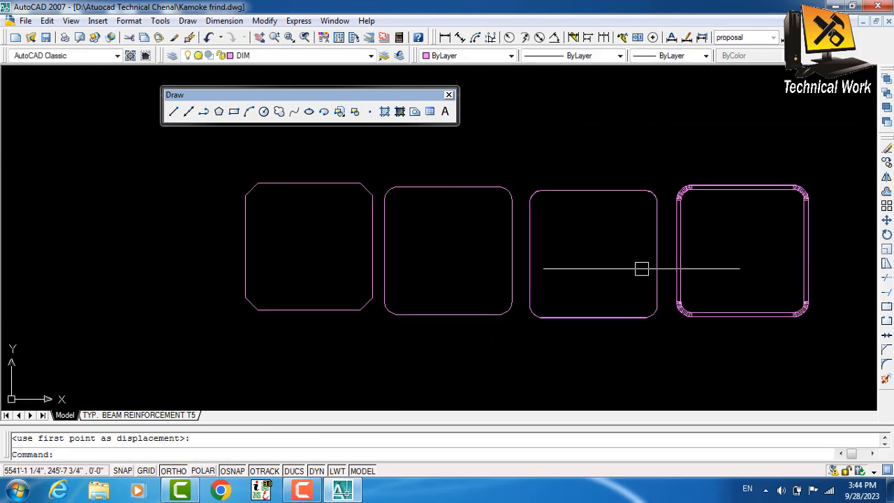
pyautogui.scroll(-1, 639, 269)
pyautogui.scroll(3, 638, 269)
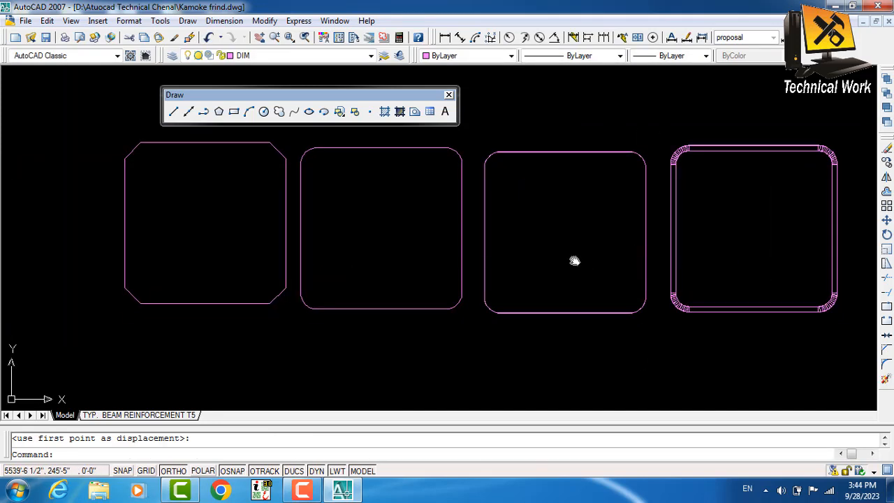
pyautogui.press('Escape')
pyautogui.moveTo(352, 369); pyautogui.dragTo(358, 343, button='middle')
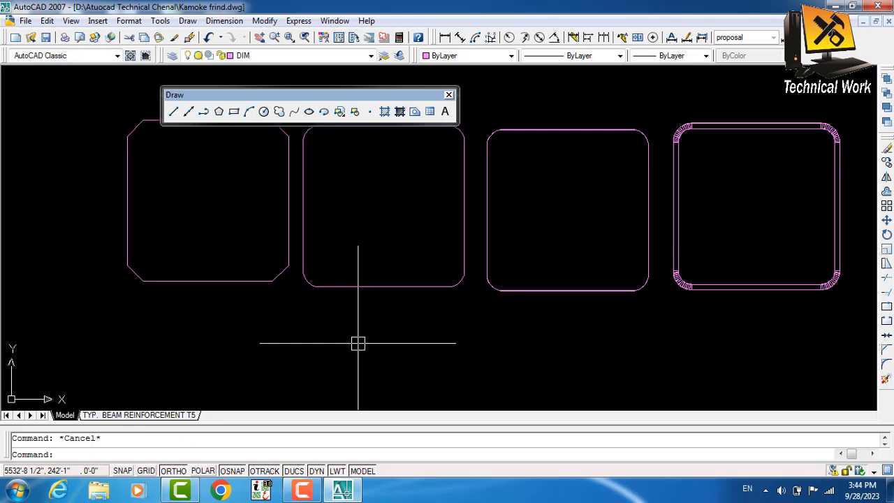
pyautogui.write('rec')
pyautogui.press('Return')
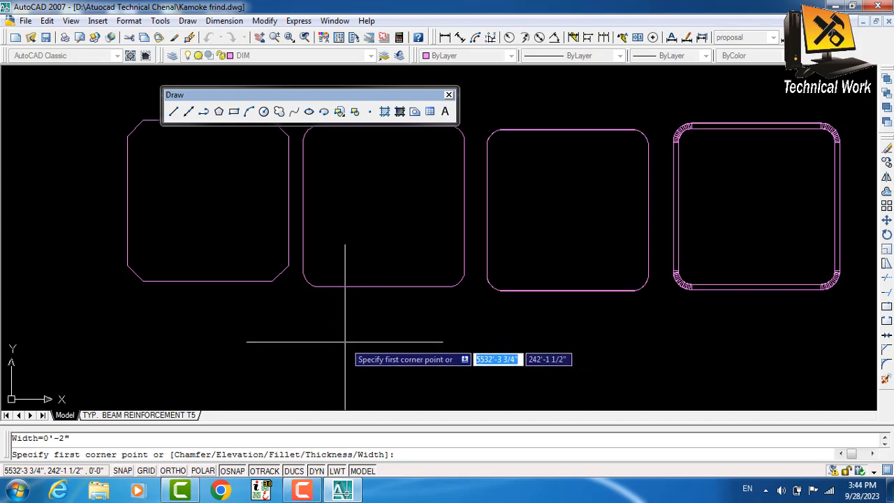
pyautogui.click(345, 342)
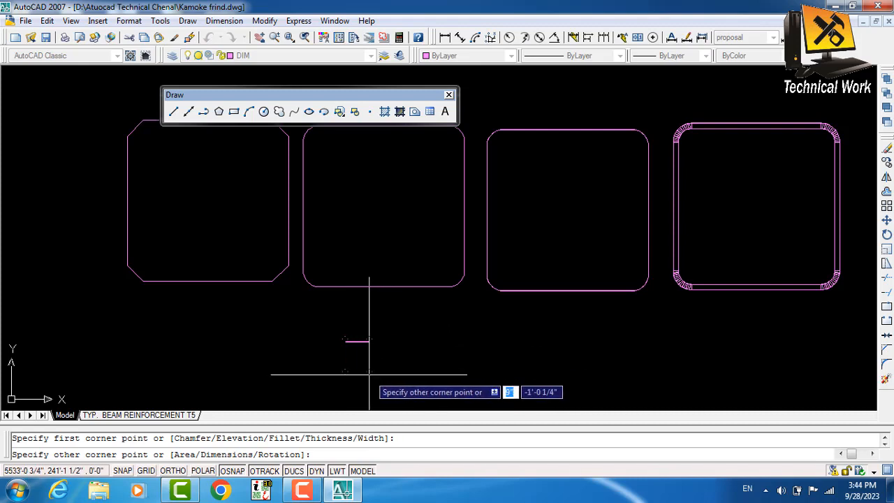
pyautogui.write('r')
pyautogui.press('Return')
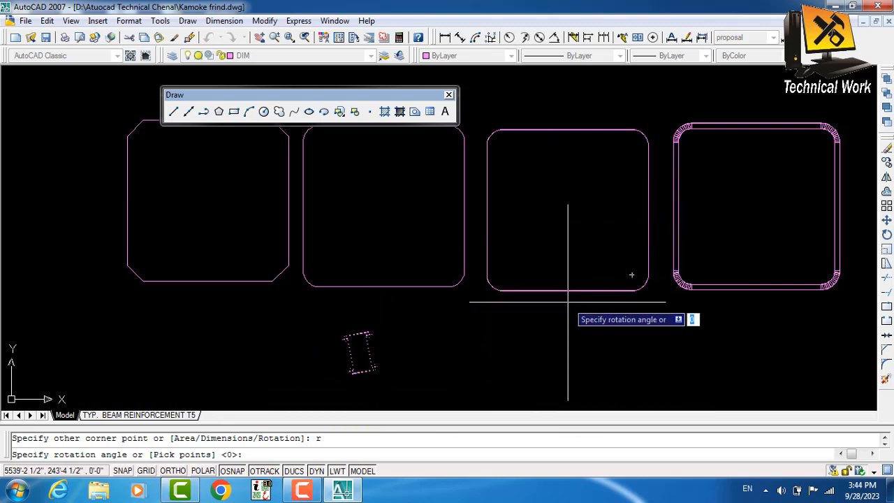
pyautogui.write('45')
pyautogui.press('Return')
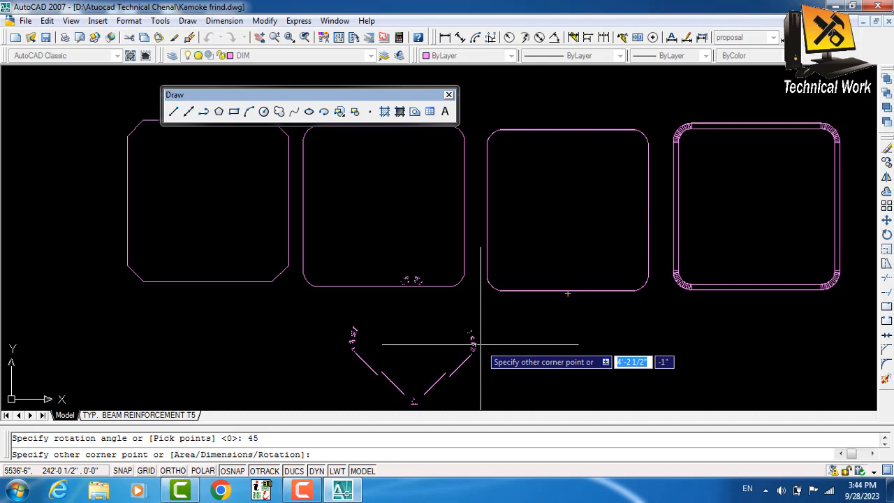
# Draw the rotated rectangle 5' long and 5' wide using the Dimensions option
pyautogui.write('d')
pyautogui.press('Return')
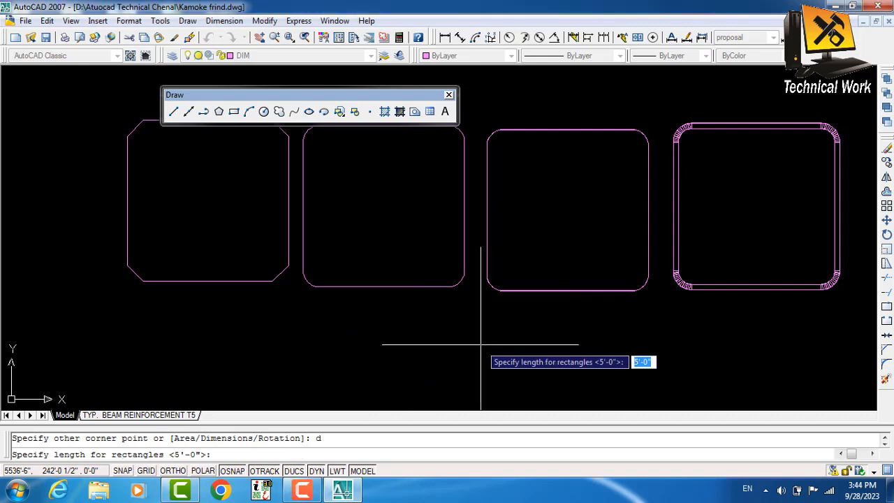
pyautogui.write('5')
pyautogui.press('Return')
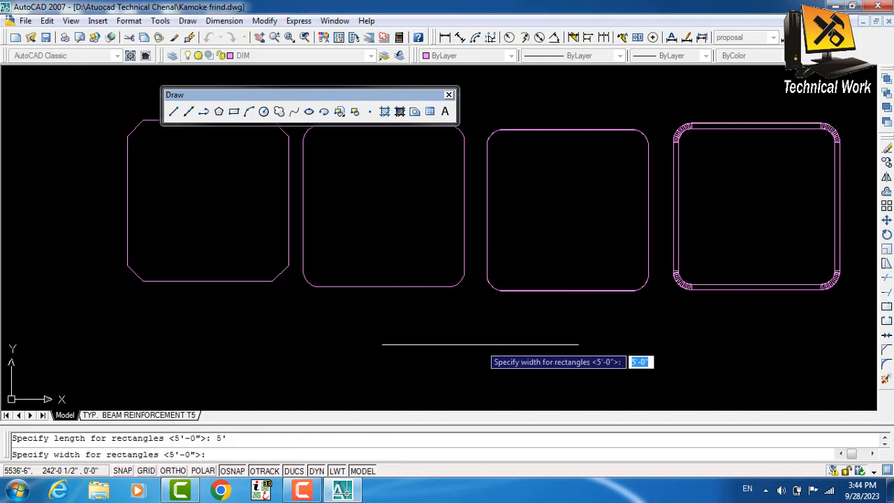
pyautogui.write('5')
pyautogui.press('Return')
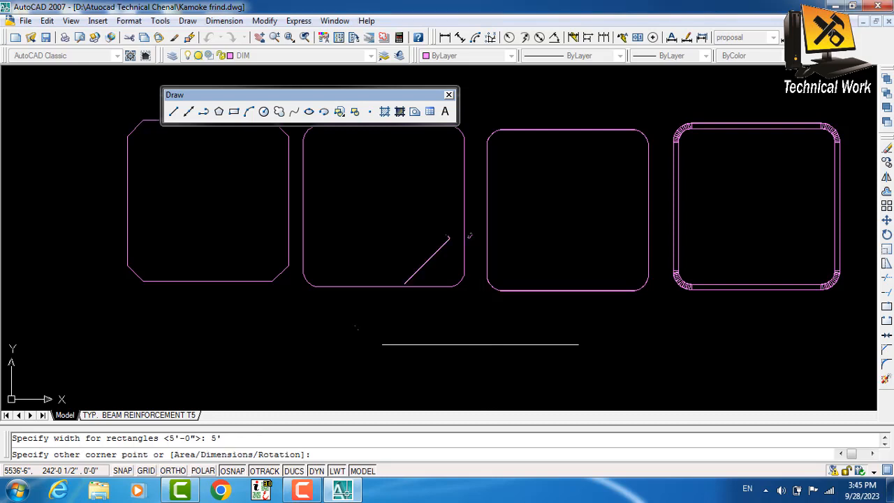
pyautogui.click(479, 341)
# Move the rotated rectangle, with Ortho off, to the empty space below the chamfered rectangle, clear of the upper row
pyautogui.moveTo(478, 341); pyautogui.dragTo(499, 236, button='middle')
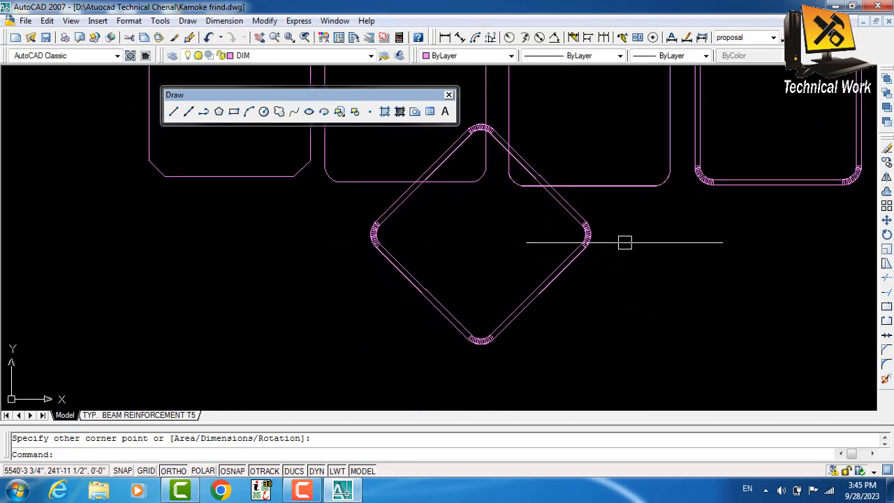
pyautogui.click(624, 242)
pyautogui.click(535, 266)
pyautogui.write('m')
pyautogui.press('Return')
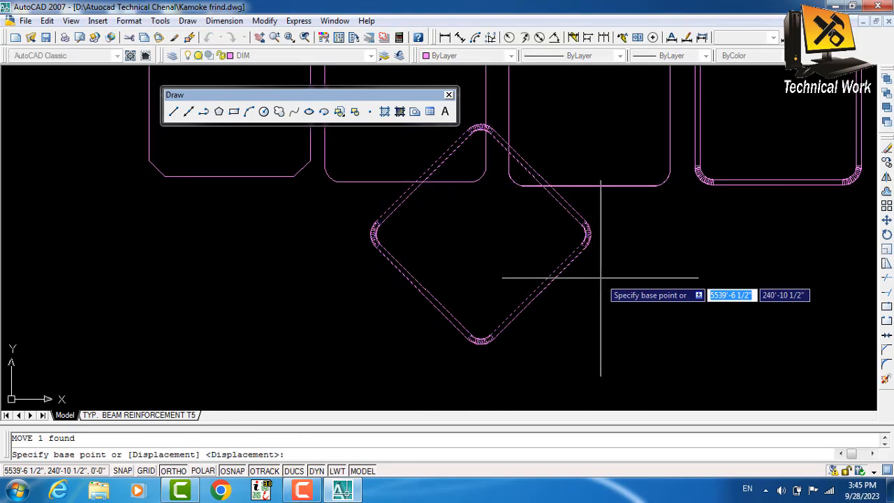
pyautogui.click(604, 260)
pyautogui.press('F7')
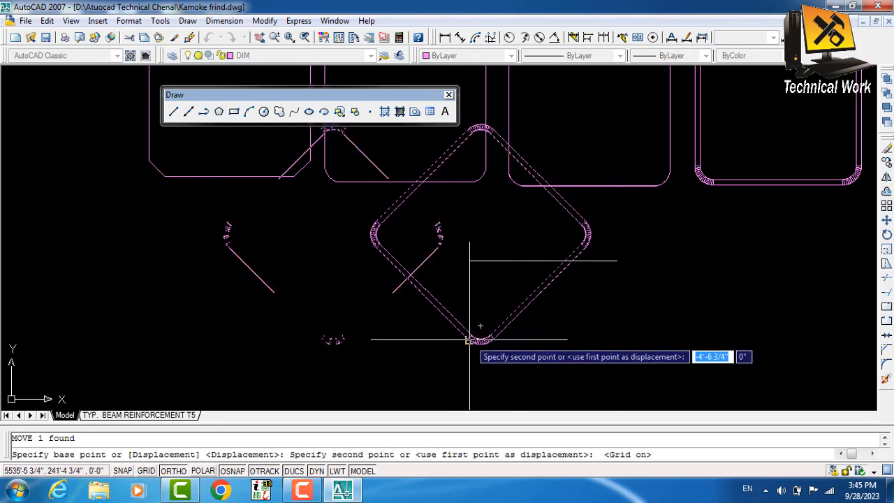
pyautogui.press('F8')
pyautogui.click(403, 344)
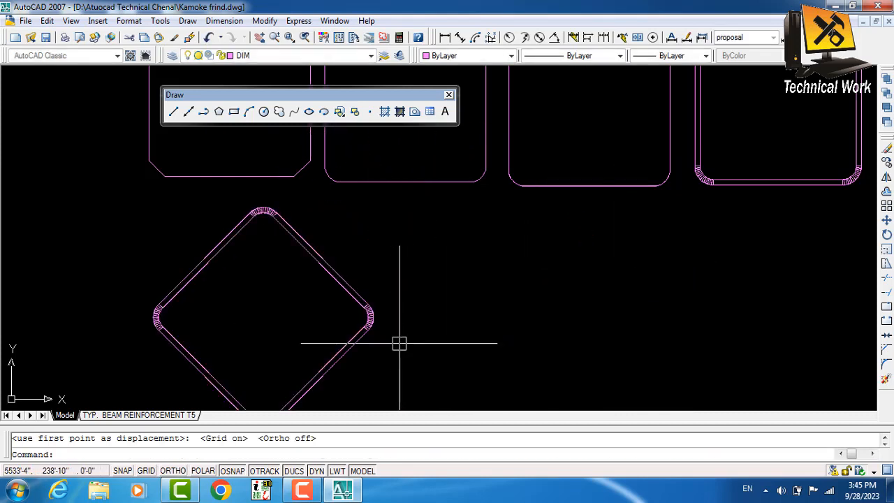
# Delete the rotated rectangle below the chamfered rectangle
pyautogui.scroll(-2, 377, 335)
pyautogui.scroll(3, 377, 235)
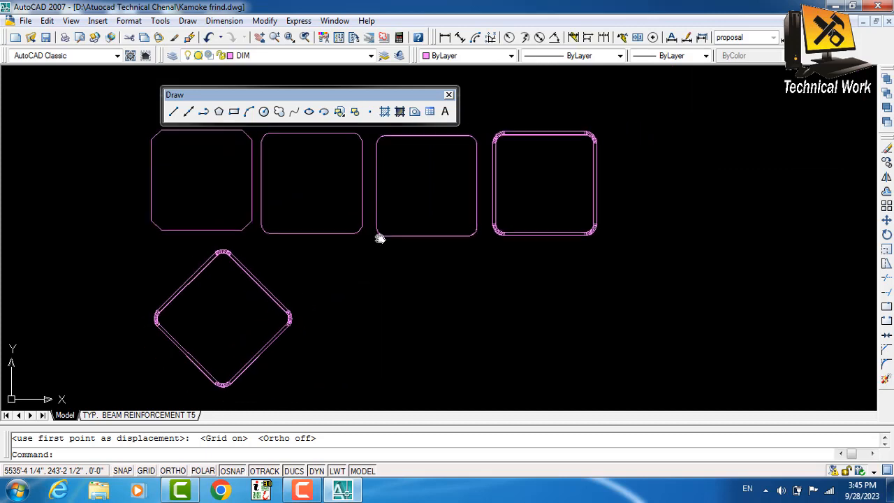
pyautogui.click(423, 291)
pyautogui.click(278, 329)
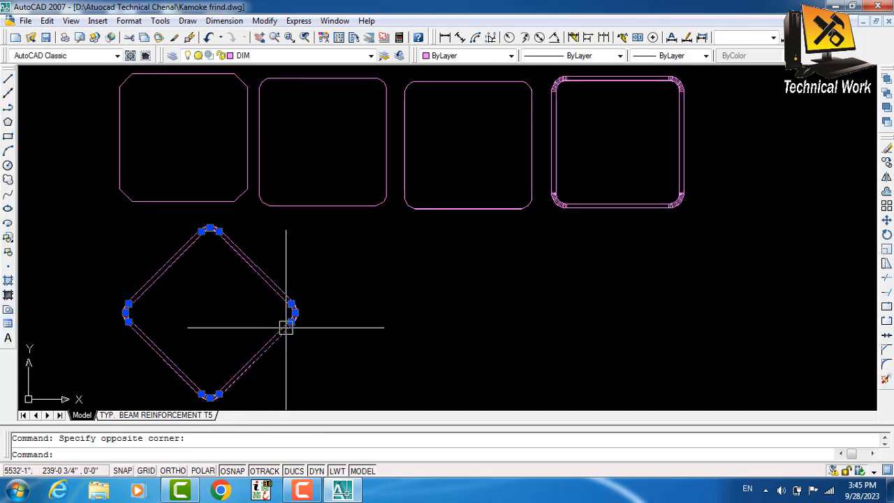
pyautogui.press('Delete')
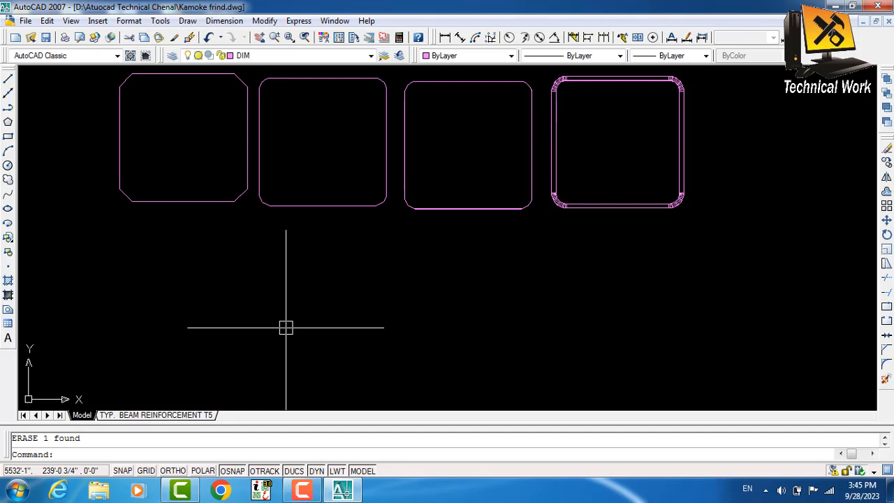
# Start a new rectangle with its first corner below the second rectangle and set its rotation angle to 45 degrees
pyautogui.write('rew')
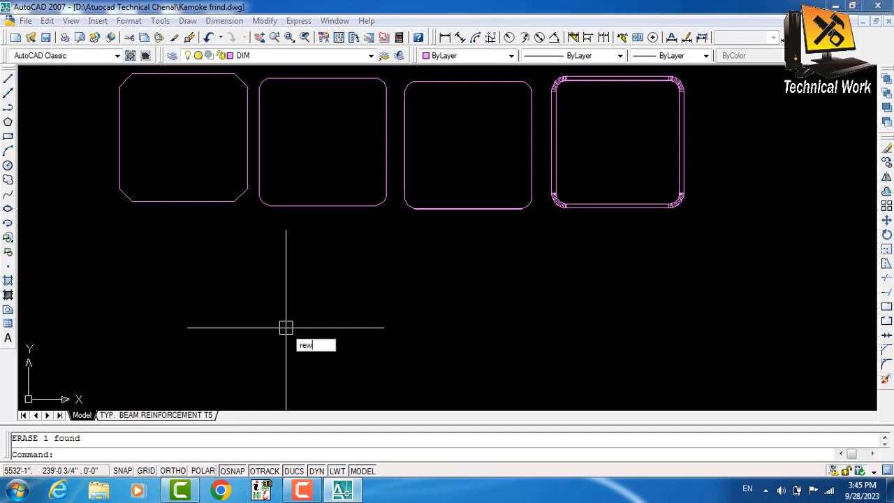
pyautogui.press('Return')
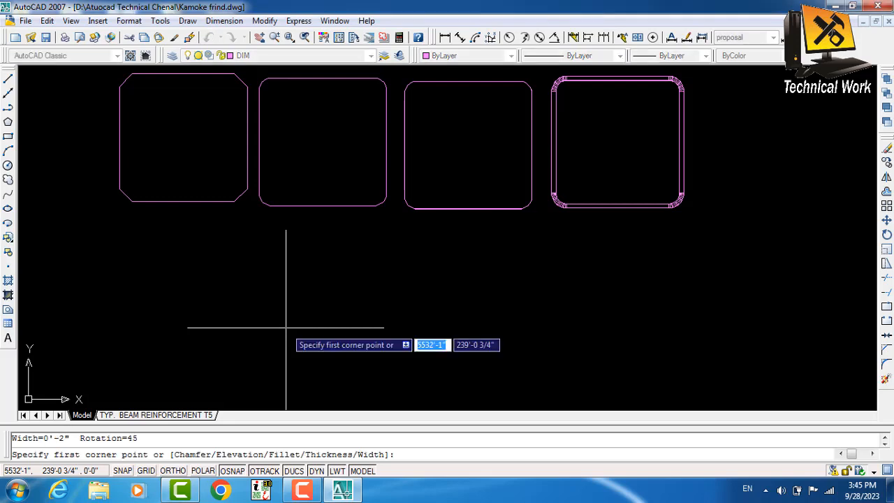
pyautogui.click(291, 266)
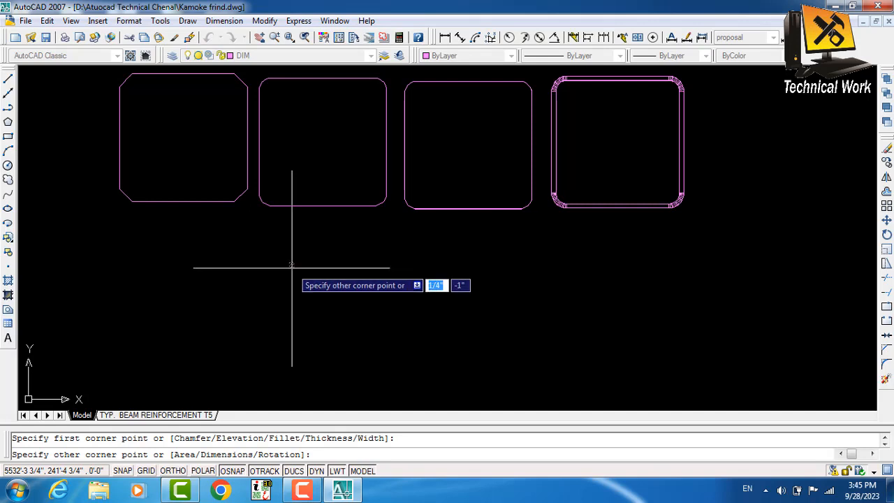
pyautogui.write('r')
pyautogui.press('Return')
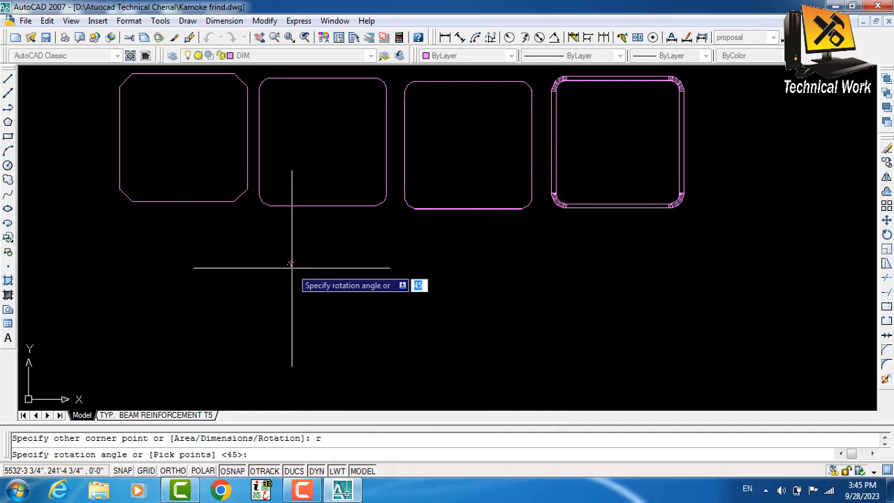
pyautogui.write('45')
pyautogui.press('Return')
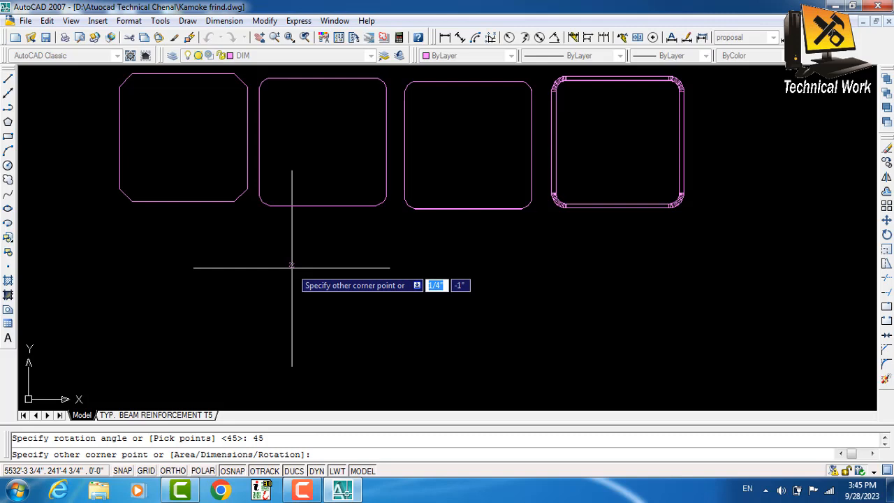
# Complete the 45-degree rectangle with the Dimensions option at 5' length and 5' width, placing it below the upper row's middle
pyautogui.write('d')
pyautogui.press('Return')
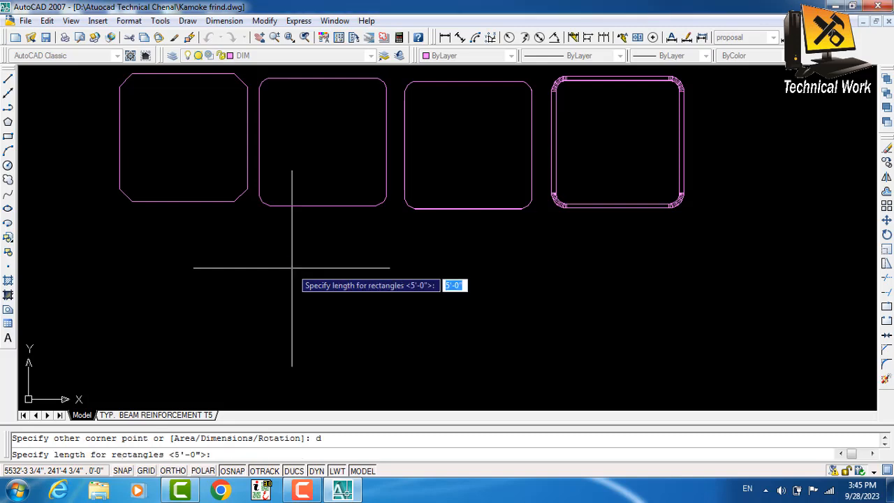
pyautogui.write('5')
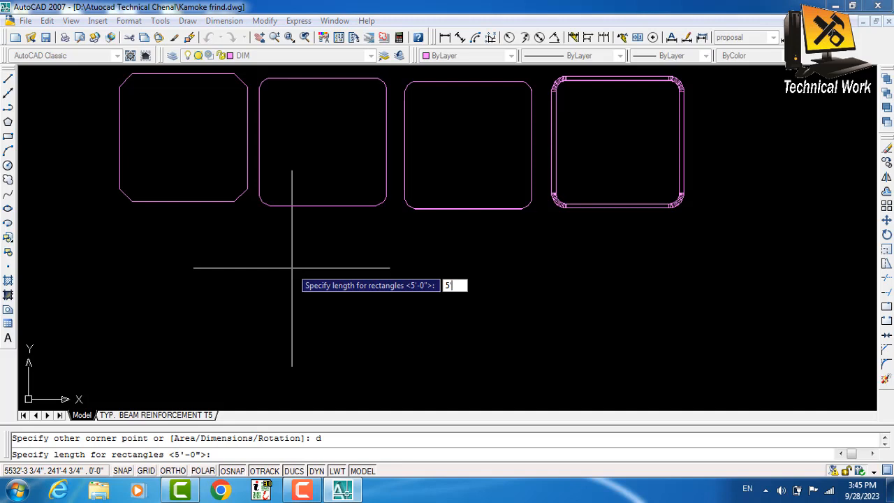
pyautogui.write("'")
pyautogui.press('Return')
pyautogui.write('5')
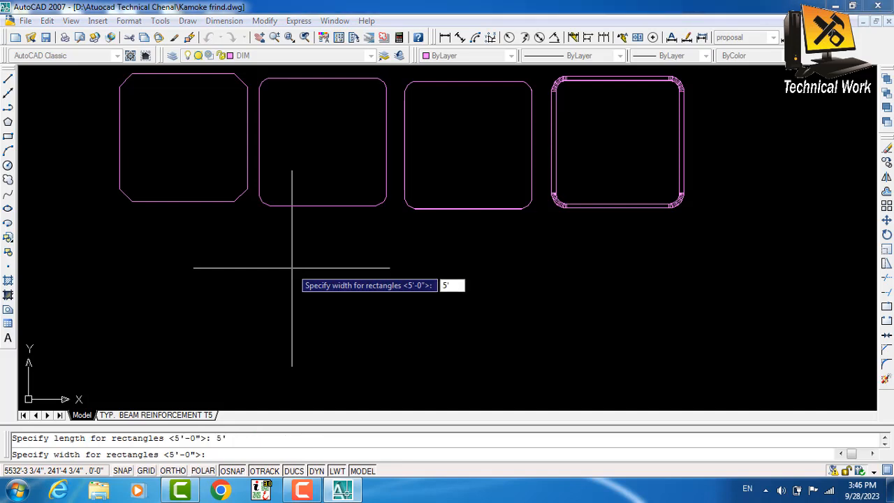
pyautogui.write("'")
pyautogui.press('Return')
pyautogui.click(293, 264)
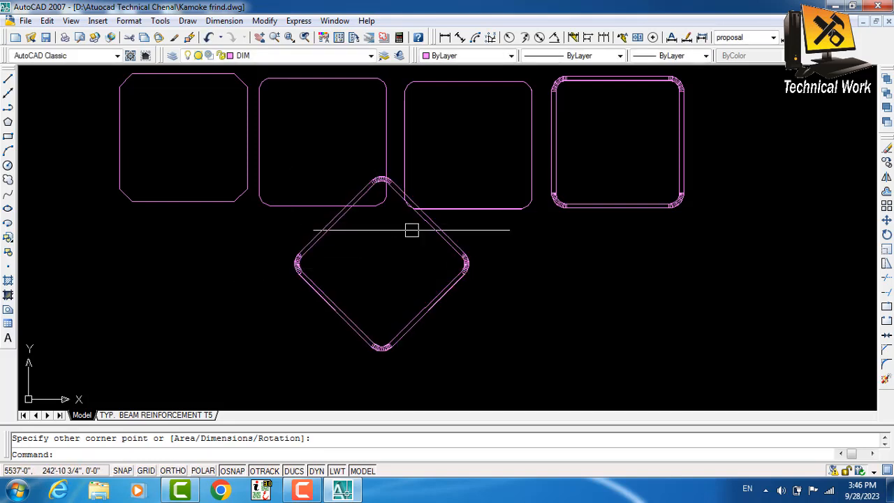
# Move the redrawn diamond-shaped rectangle into the empty space below the chamfered rectangle, clear of the upper row
pyautogui.moveTo(411, 230); pyautogui.dragTo(430, 232, button='middle')
pyautogui.click(527, 247)
pyautogui.click(430, 278)
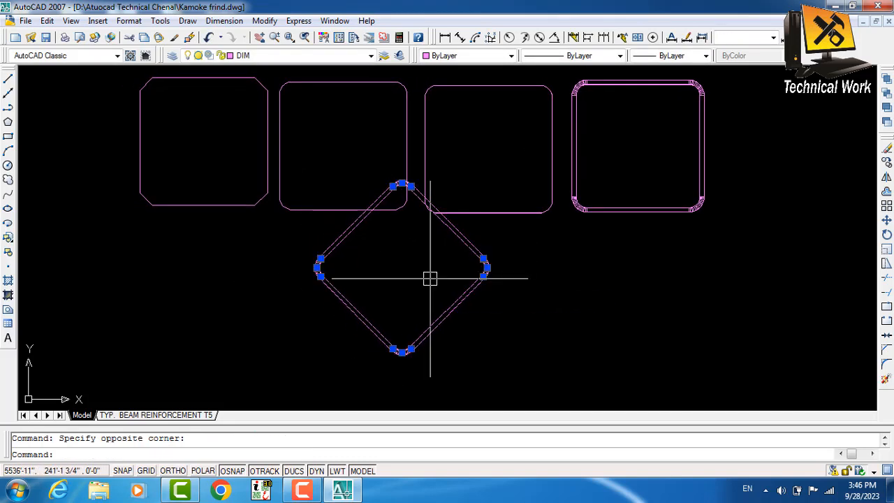
pyautogui.write('m')
pyautogui.press('Return')
pyautogui.click(429, 279)
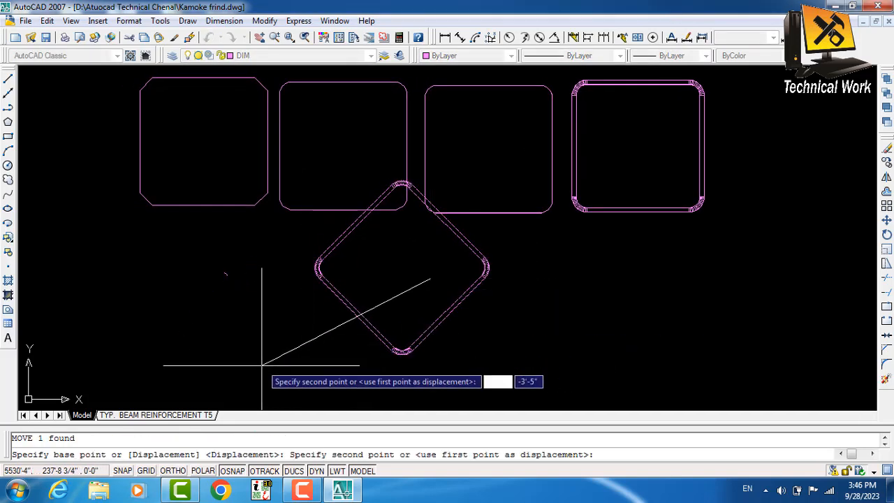
pyautogui.click(246, 320)
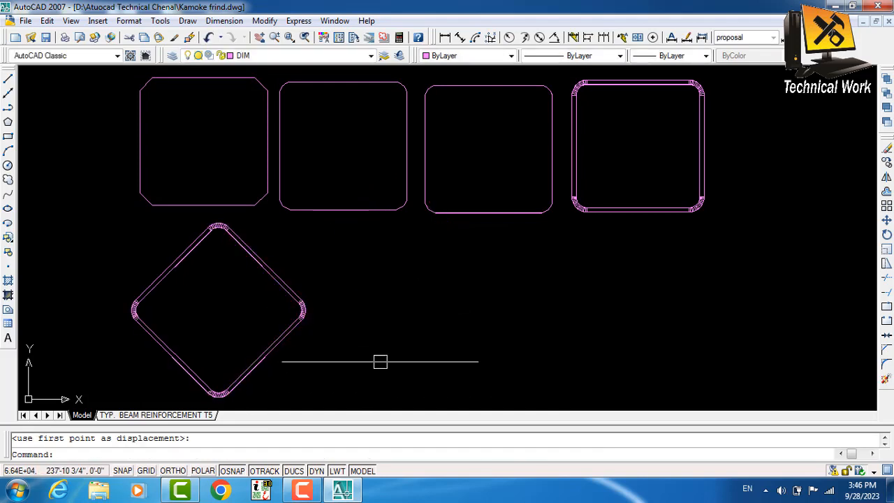